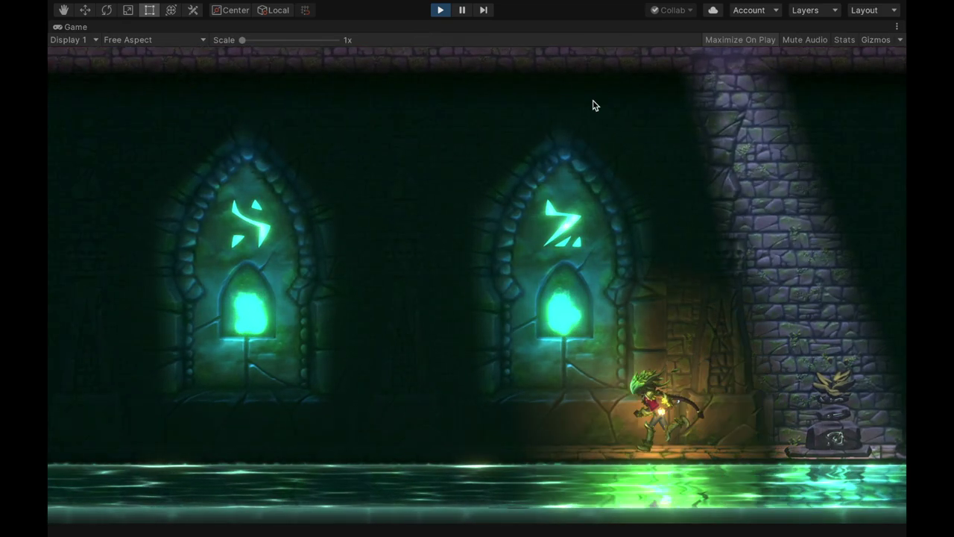
In the running game, take the character out of the crypt and past the ruins to the tall spirit in the forest.
{"action": "key", "text": "space"}
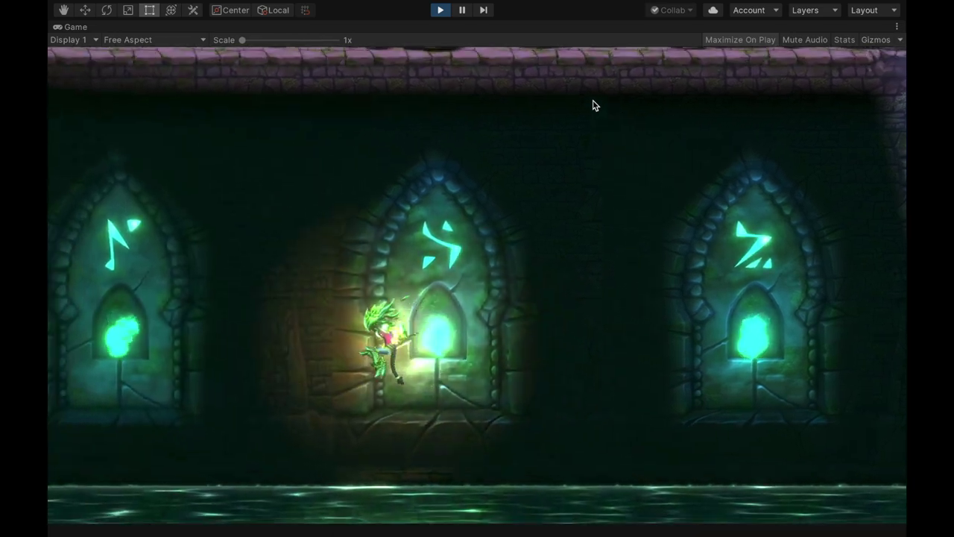
{"action": "key", "text": "Left"}
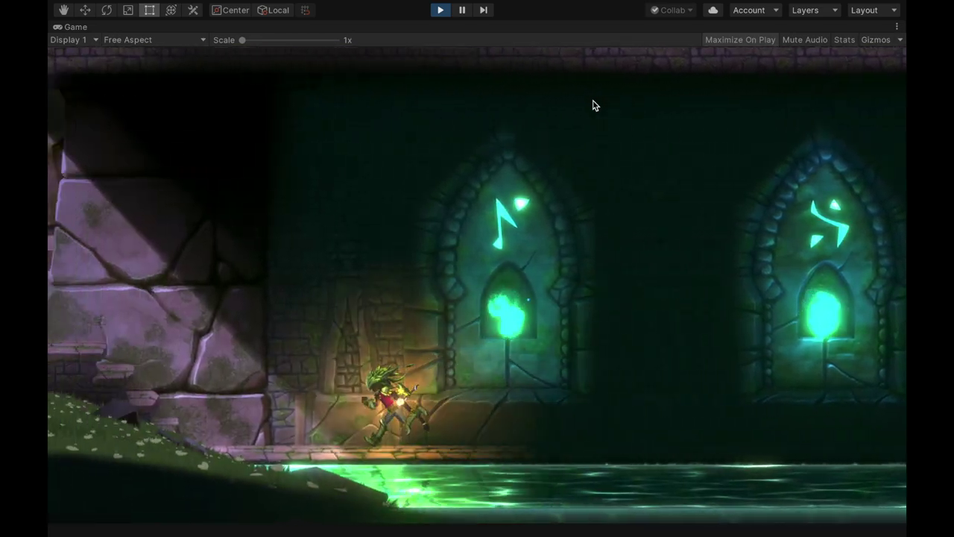
{"action": "key", "text": "Left"}
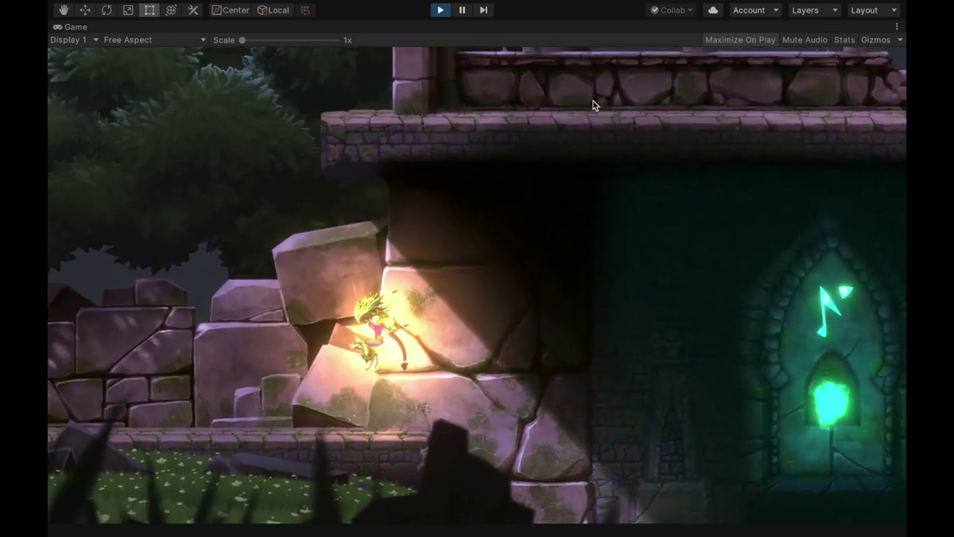
{"action": "key", "text": "Left"}
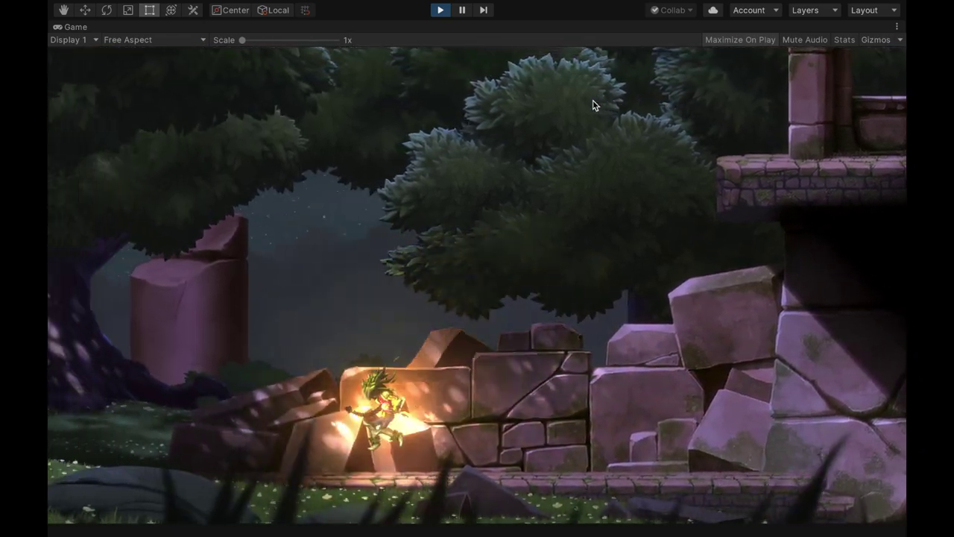
{"action": "key", "text": "Left"}
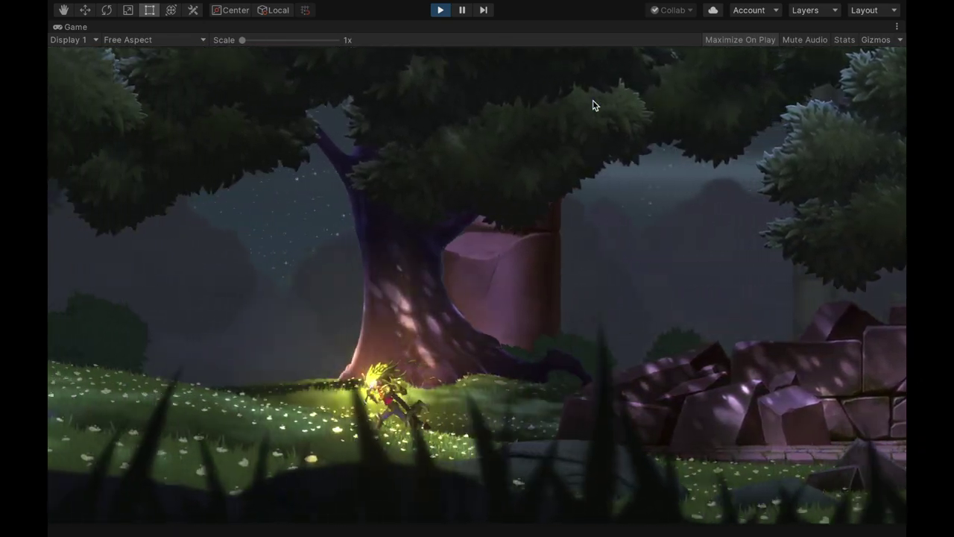
{"action": "key", "text": "Left"}
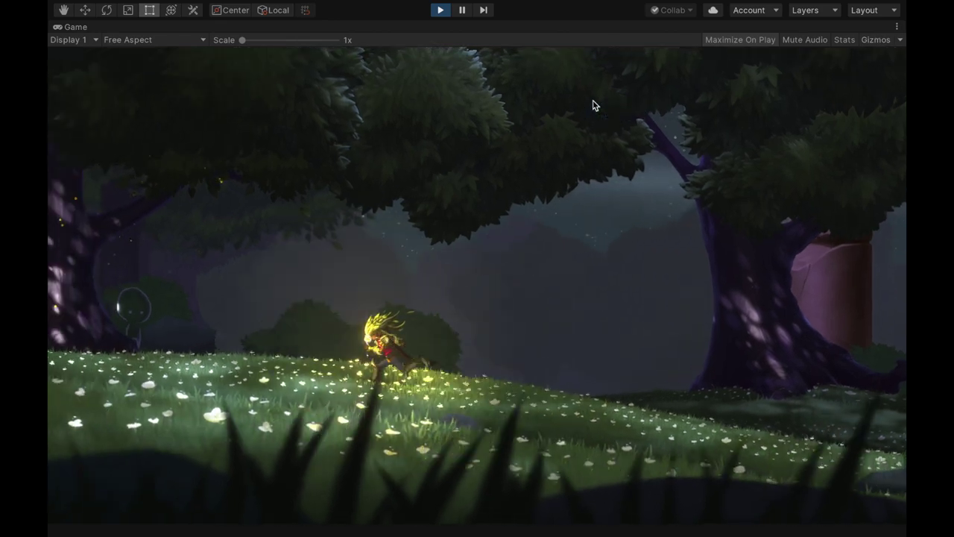
{"action": "key", "text": "Left"}
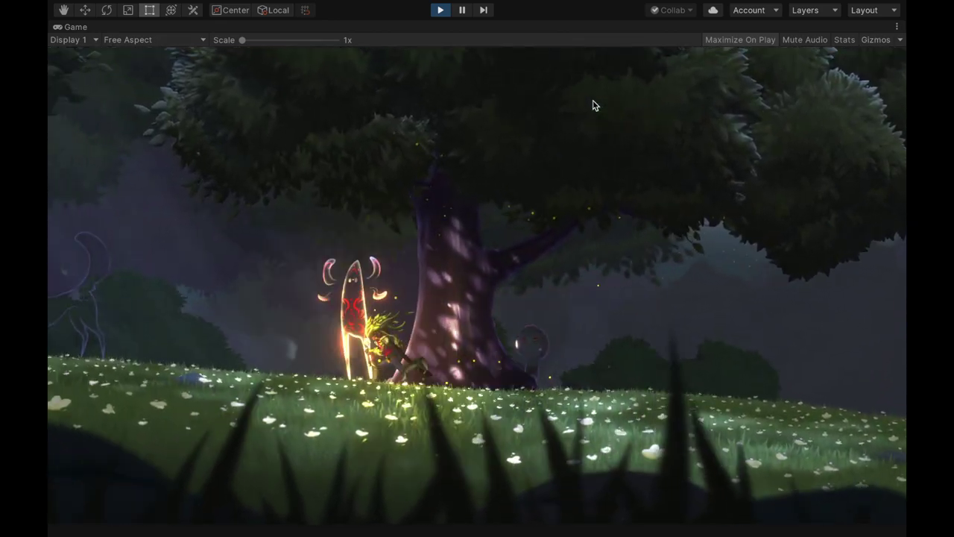
Jump and move the character back and forth around the tall spirit beside the tree to examine its glow.
{"action": "key", "text": "Left"}
{"action": "key", "text": "space"}
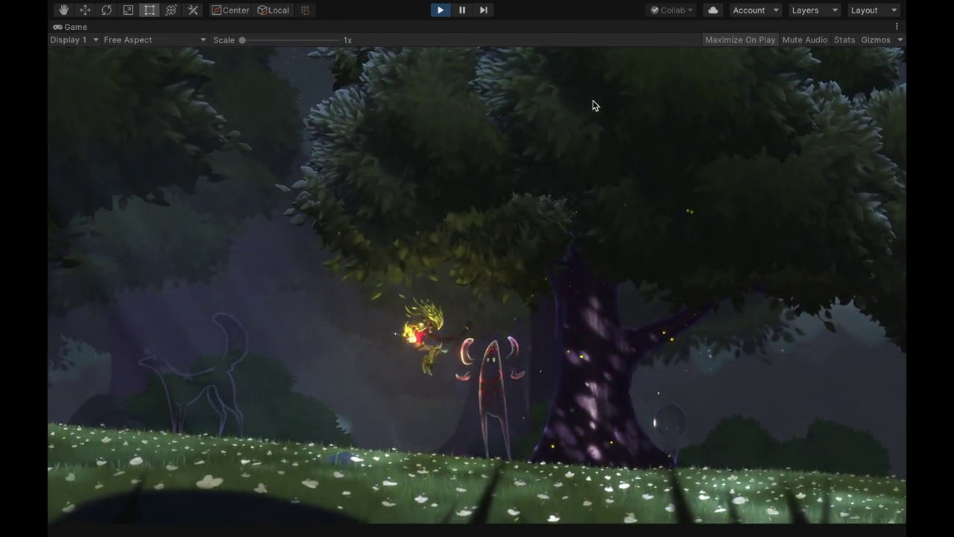
{"action": "key", "text": "Right"}
{"action": "key", "text": "space"}
{"action": "key", "text": "Left"}
{"action": "key", "text": "Left"}
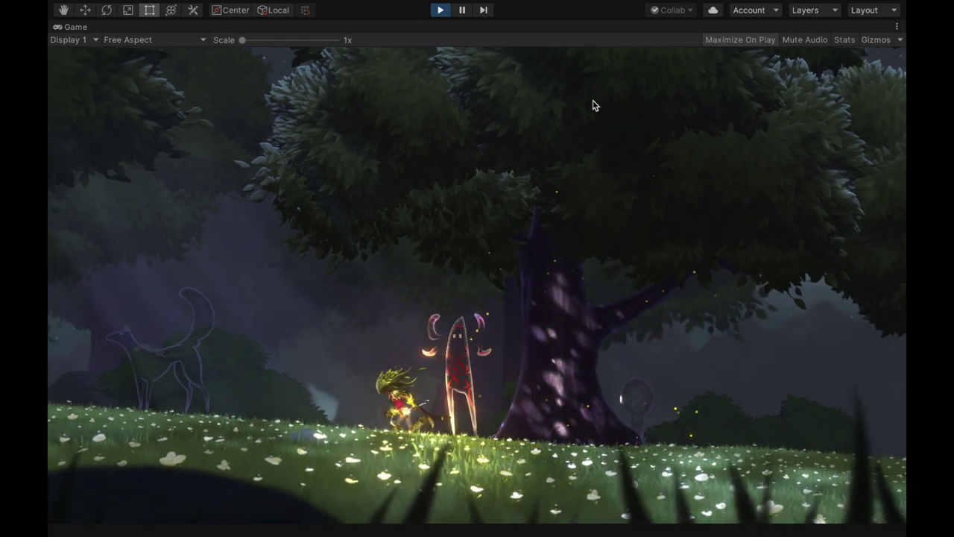
Bring the character to the four-legged spirit with the raised tail and pass it repeatedly to examine its lighting.
{"action": "key", "text": "Right"}
{"action": "key", "text": "Left"}
{"action": "key", "text": "Right"}
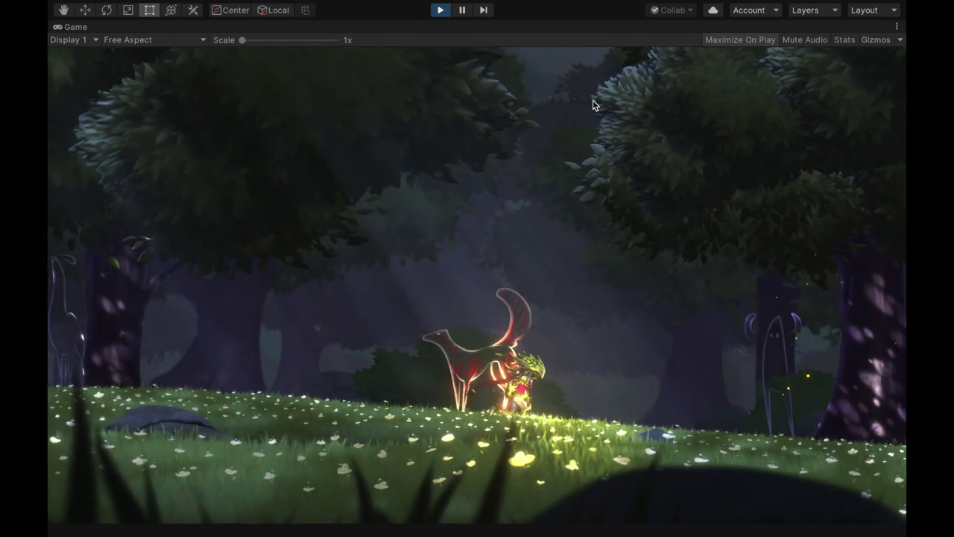
{"action": "key", "text": "Left"}
{"action": "key", "text": "Right"}
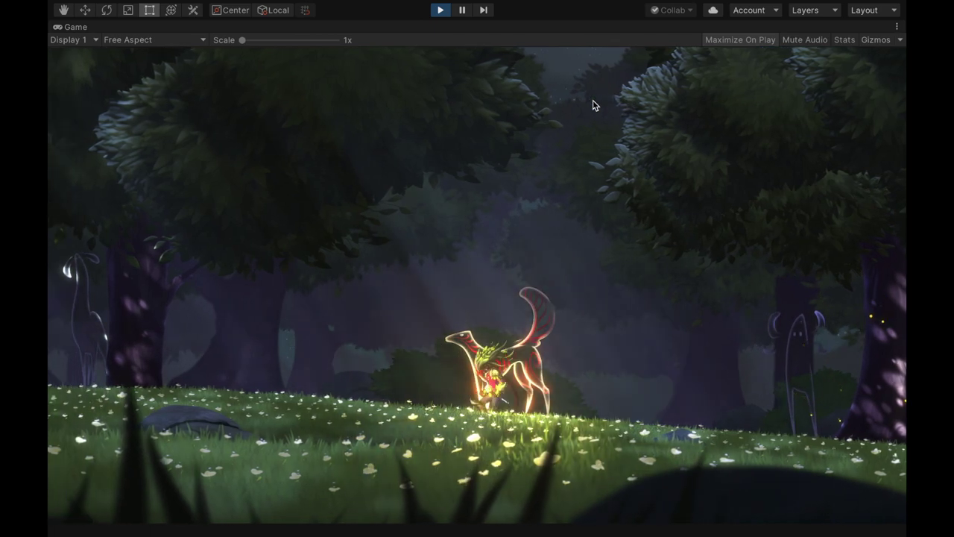
Run the character to the long-necked spirit by the next tree and stop the game preview.
{"action": "key", "text": "Left"}
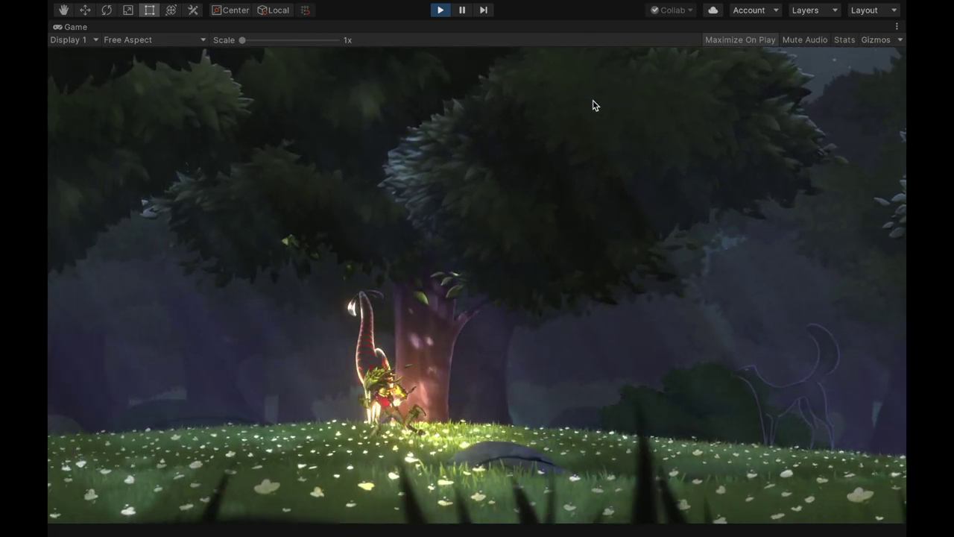
{"action": "key", "text": "Right"}
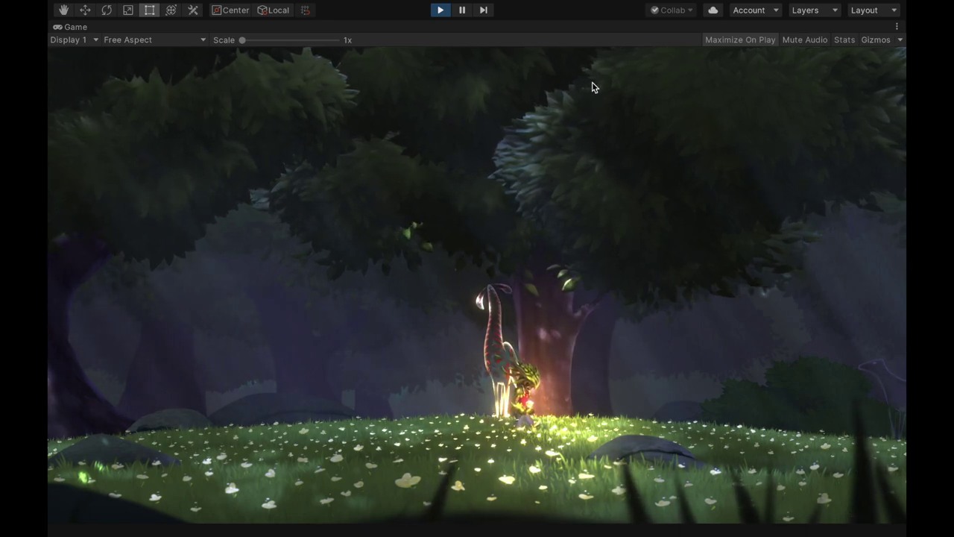
{"action": "left_click", "coordinate": [440, 12]}
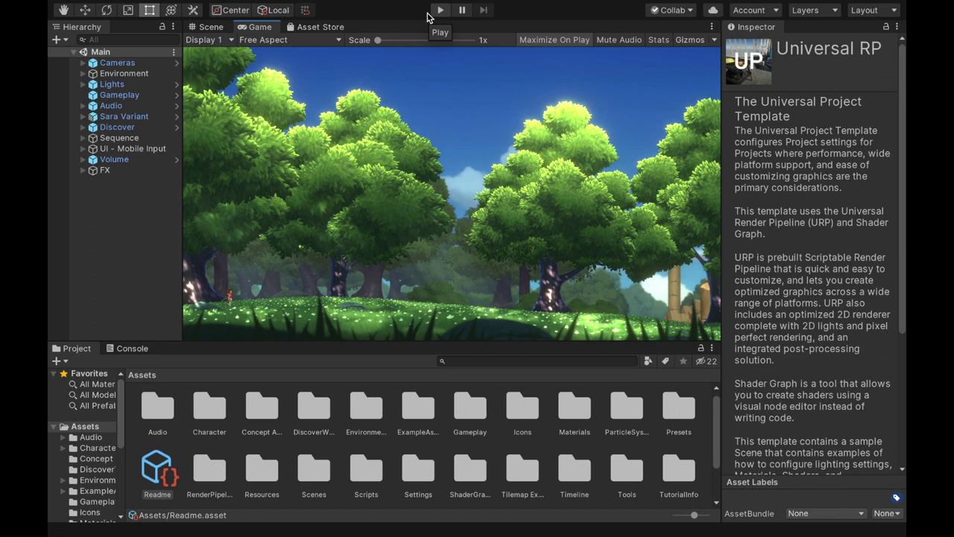
Search the Asset Store for "lost crypt" and open the Lost Crypt - 2D Sample Project page.
{"action": "left_click", "coordinate": [314, 27]}
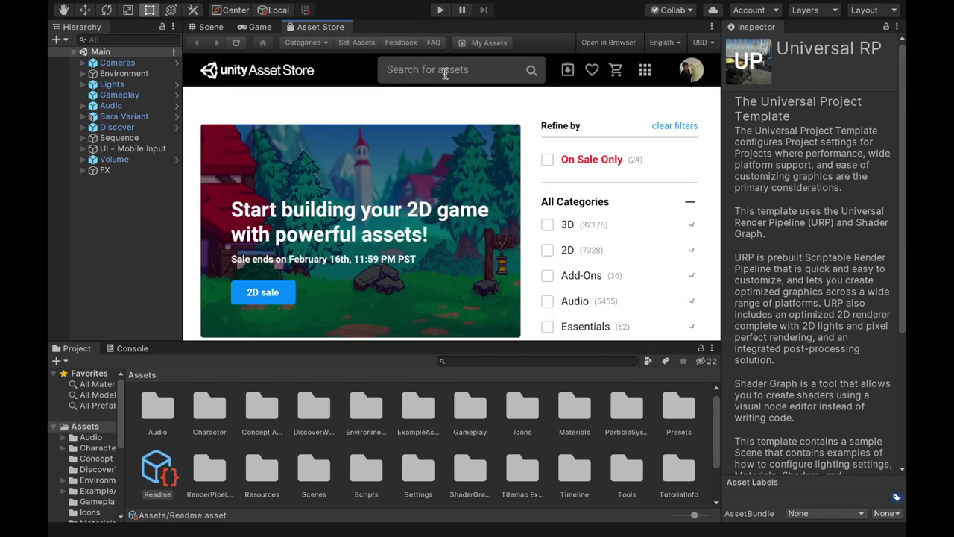
{"action": "left_click", "coordinate": [445, 73]}
{"action": "type", "text": "lost crypt"}
{"action": "key", "text": "Return"}
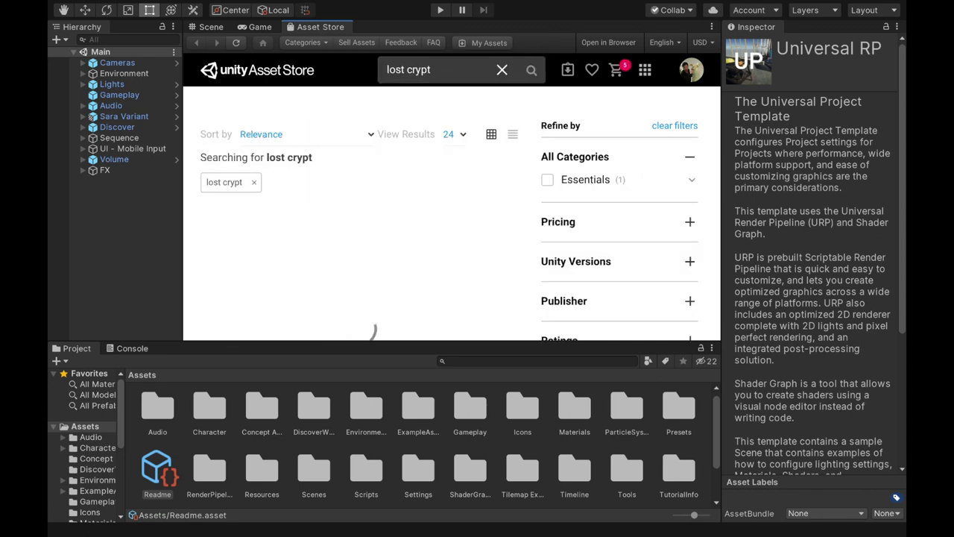
{"action": "mouse_move", "coordinate": [264, 260]}
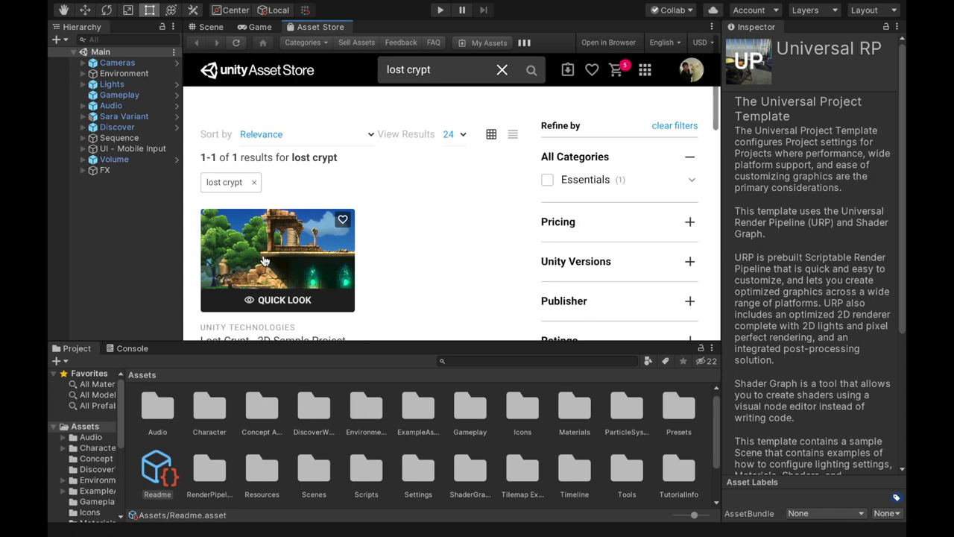
{"action": "left_click", "coordinate": [263, 260]}
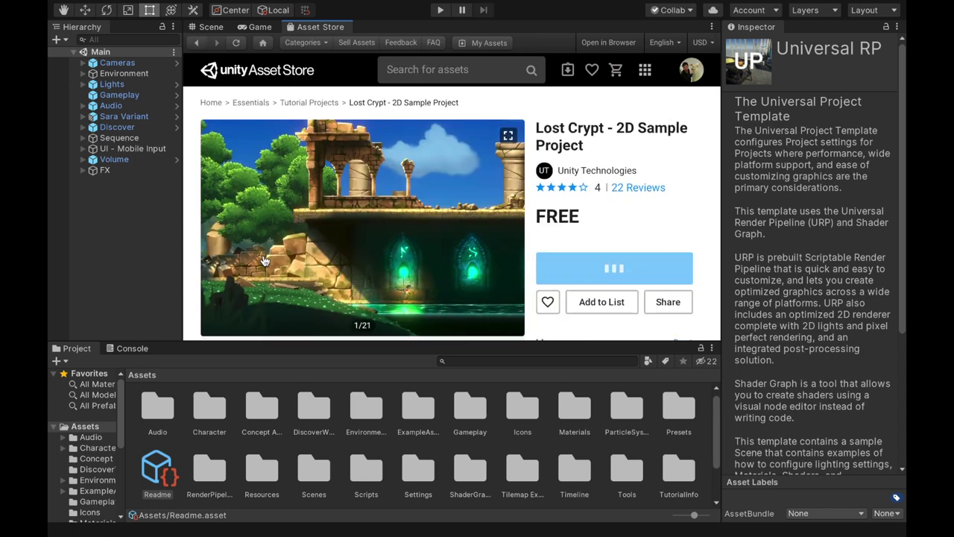
Examine the forest level in the Scene view, from the tree with the character across to the ruins and back.
{"action": "left_click", "coordinate": [207, 27]}
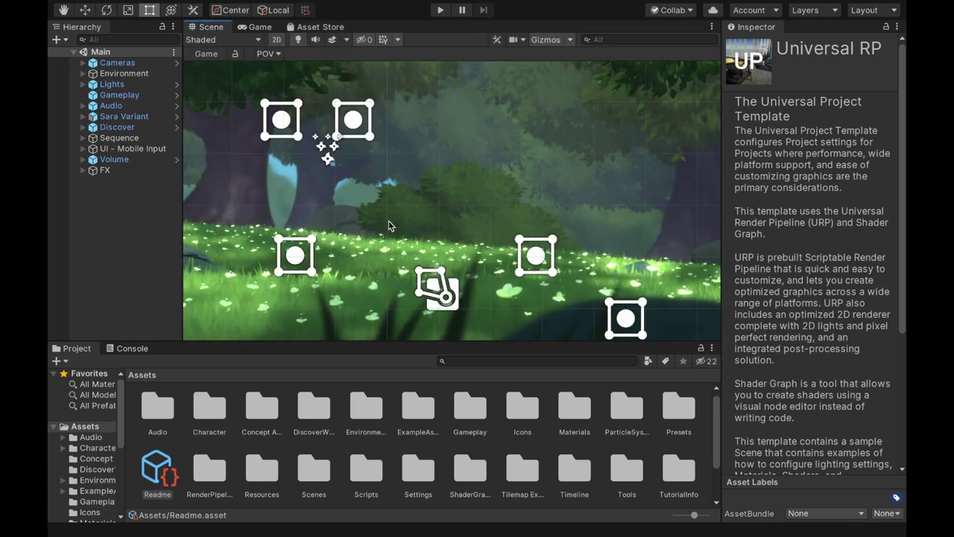
{"action": "scroll", "coordinate": [412, 237], "scroll_direction": "down", "scroll_amount": 10}
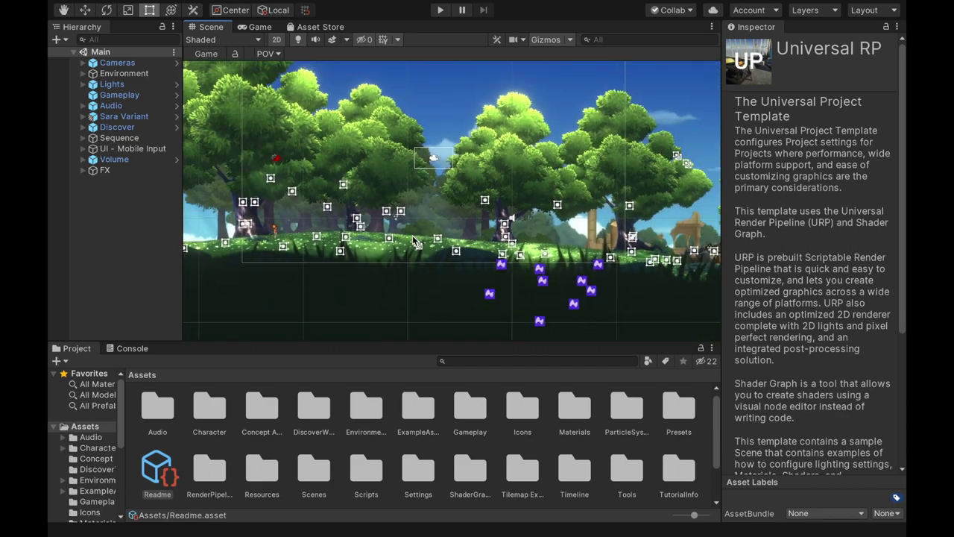
{"action": "left_click", "coordinate": [64, 10]}
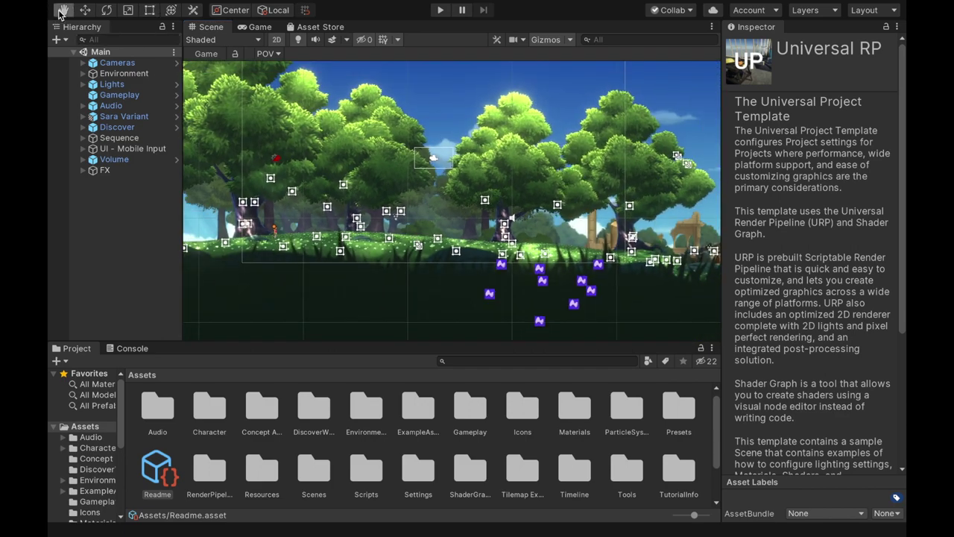
{"action": "left_click_drag", "start_coordinate": [273, 170], "coordinate": [273, 206]}
{"action": "scroll", "coordinate": [376, 213], "scroll_direction": "up", "scroll_amount": 3}
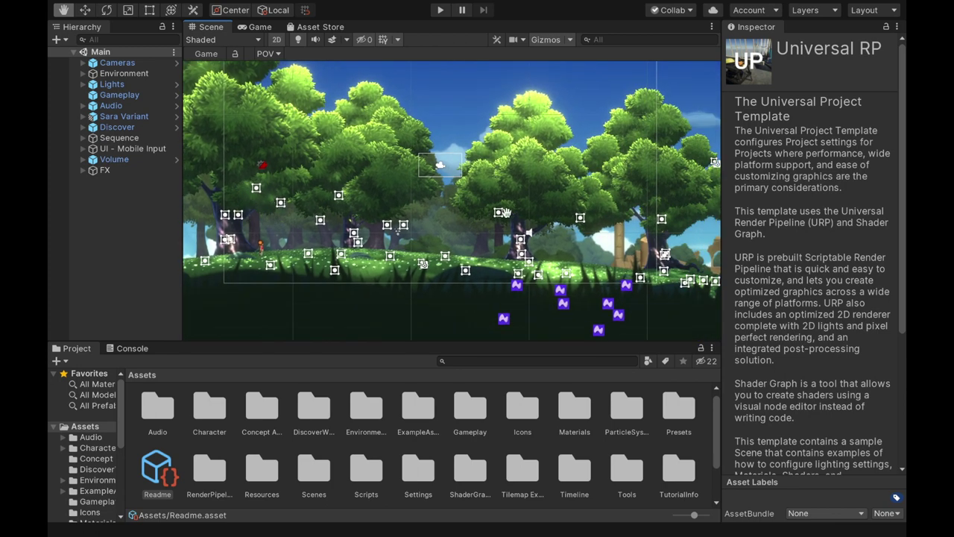
{"action": "left_click_drag", "start_coordinate": [532, 212], "coordinate": [341, 208]}
{"action": "left_click_drag", "start_coordinate": [593, 218], "coordinate": [403, 211]}
{"action": "left_click_drag", "start_coordinate": [618, 260], "coordinate": [656, 251]}
{"action": "left_click_drag", "start_coordinate": [331, 233], "coordinate": [493, 259]}
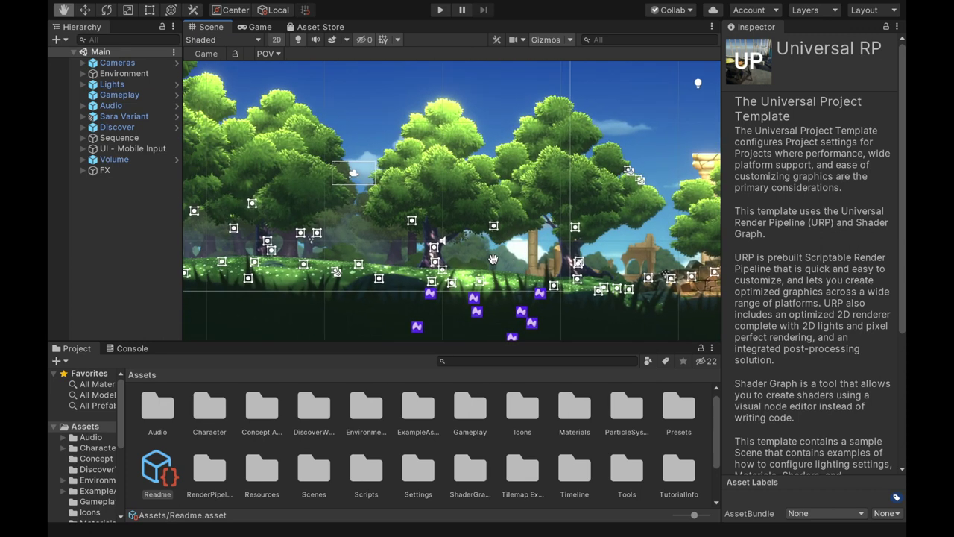
{"action": "left_click_drag", "start_coordinate": [318, 249], "coordinate": [530, 248]}
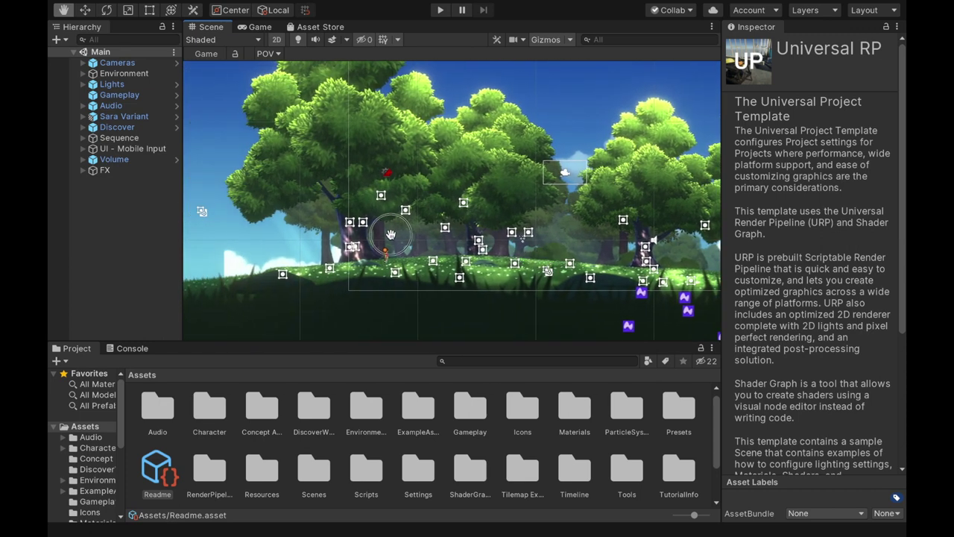
Examine the 2D lights and foliage around the character at the start of the forest.
{"action": "scroll", "coordinate": [391, 235], "scroll_direction": "up", "scroll_amount": 5}
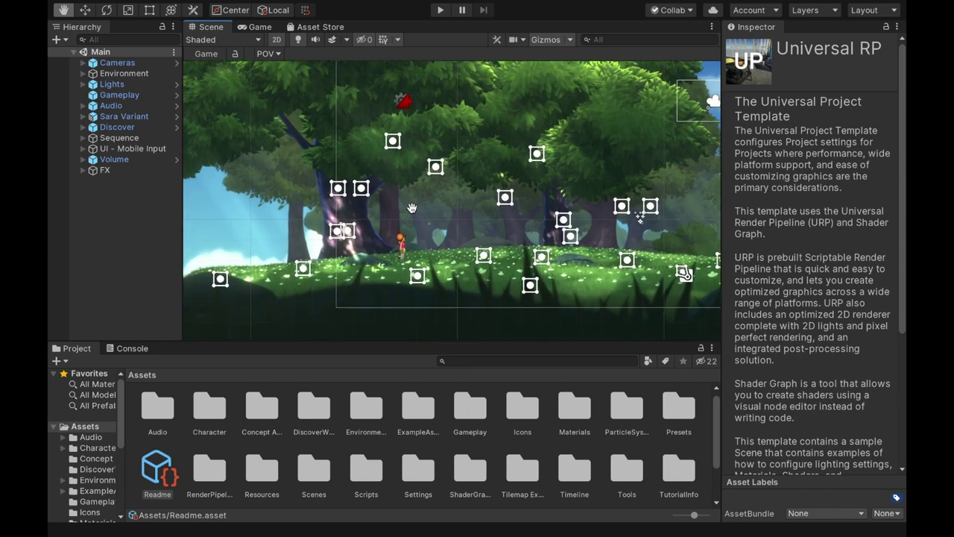
{"action": "scroll", "coordinate": [412, 208], "scroll_direction": "up", "scroll_amount": 3}
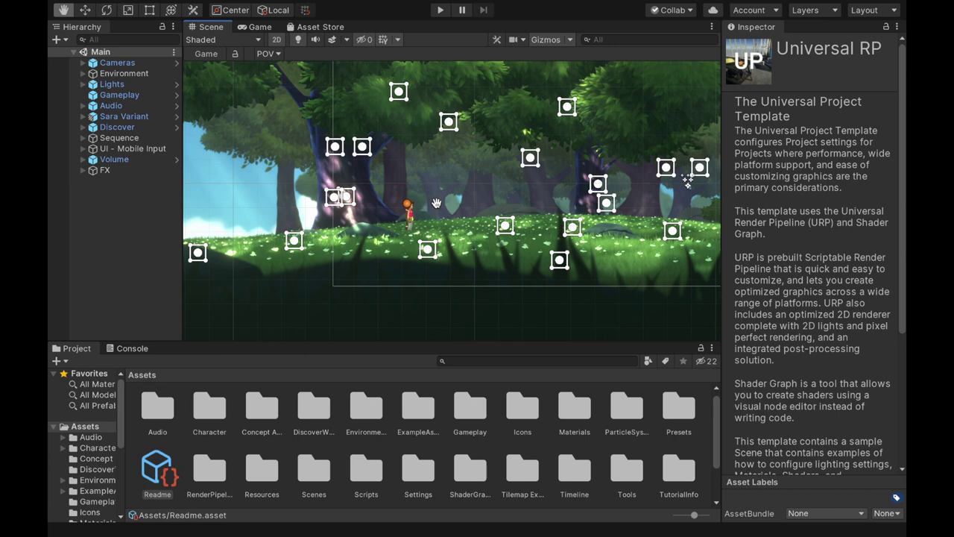
{"action": "scroll", "coordinate": [433, 201], "scroll_direction": "down", "scroll_amount": 3}
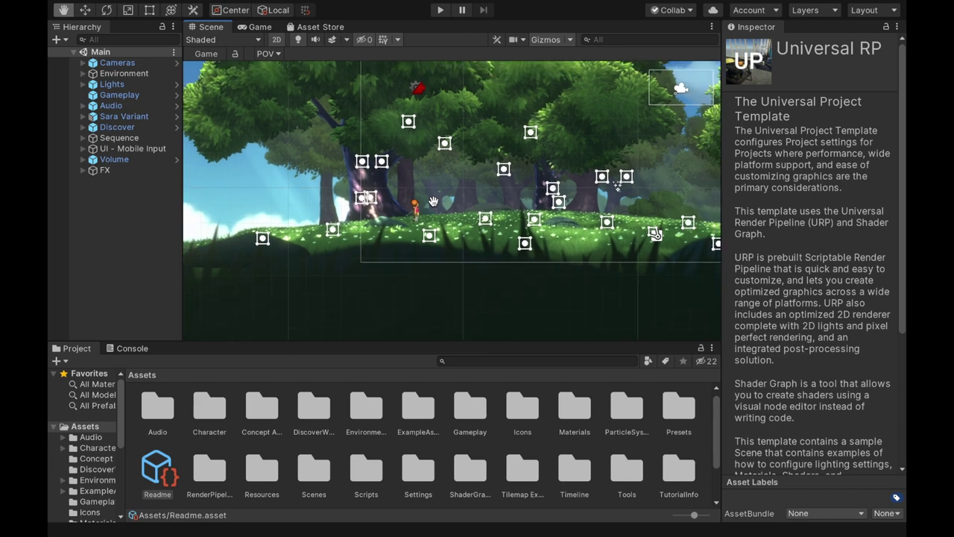
{"action": "left_click_drag", "start_coordinate": [500, 161], "coordinate": [380, 202]}
{"action": "left_click_drag", "start_coordinate": [545, 218], "coordinate": [411, 237]}
{"action": "left_click_drag", "start_coordinate": [485, 241], "coordinate": [590, 260]}
{"action": "left_click_drag", "start_coordinate": [317, 261], "coordinate": [590, 247]}
{"action": "left_click_drag", "start_coordinate": [431, 274], "coordinate": [521, 202]}
Try shifting the Light - Sun Spots - 3 light on the tree trunk, and return it to its original place.
{"action": "scroll", "coordinate": [521, 202], "scroll_direction": "up", "scroll_amount": 3}
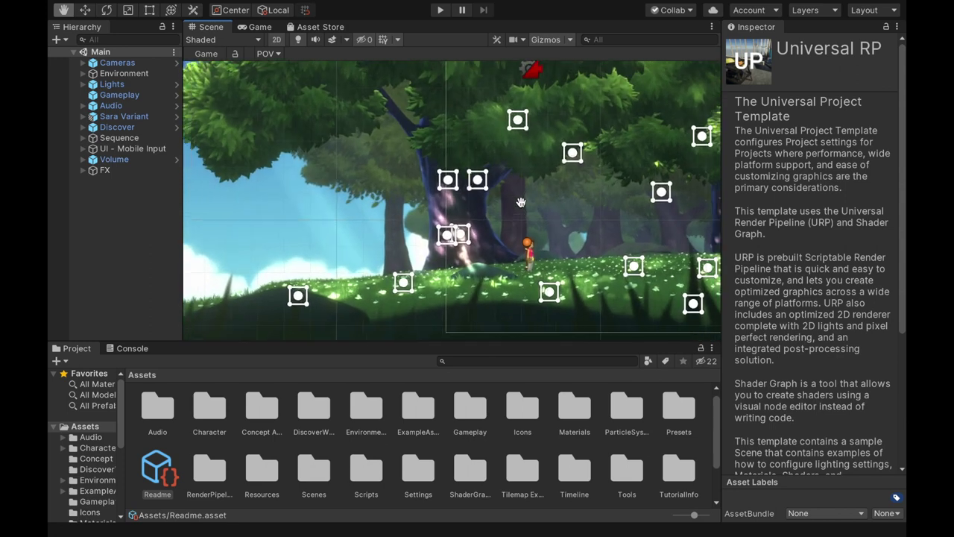
{"action": "key", "text": "w"}
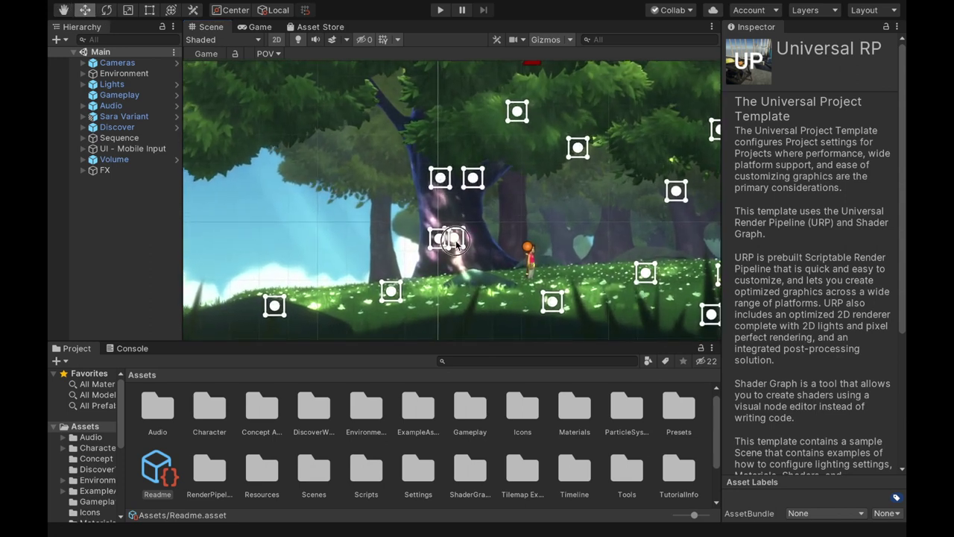
{"action": "left_click", "coordinate": [455, 240]}
{"action": "left_click", "coordinate": [457, 240]}
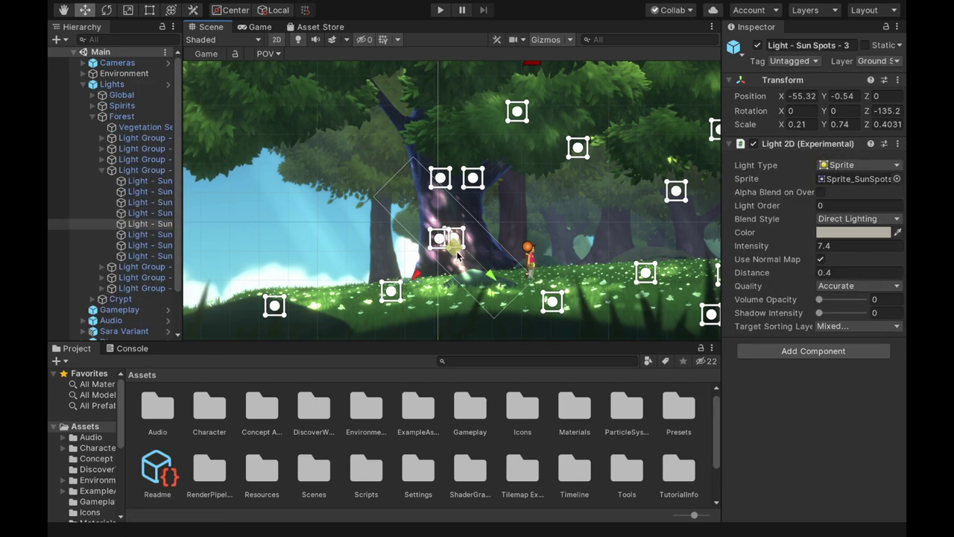
{"action": "mouse_move", "coordinate": [460, 239]}
{"action": "left_mouse_down"}
{"action": "mouse_move", "coordinate": [418, 224]}
{"action": "mouse_move", "coordinate": [396, 242]}
{"action": "mouse_move", "coordinate": [460, 244]}
{"action": "left_mouse_up"}
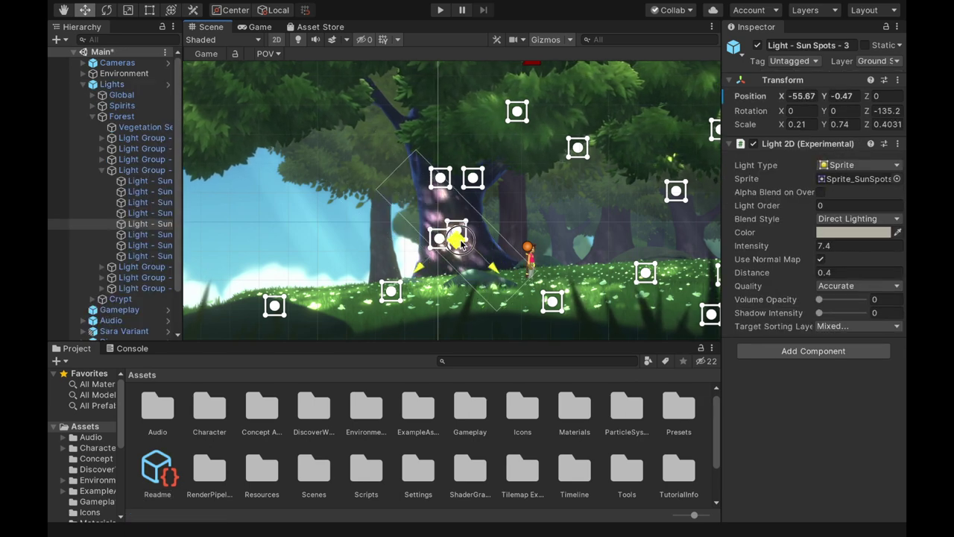
{"action": "left_click_drag", "start_coordinate": [373, 228], "coordinate": [454, 251]}
Try moving the Light - Sun Spots - 2 light on the grass beside the tree, and return it to its original place.
{"action": "left_click", "coordinate": [393, 296]}
{"action": "left_click", "coordinate": [391, 296]}
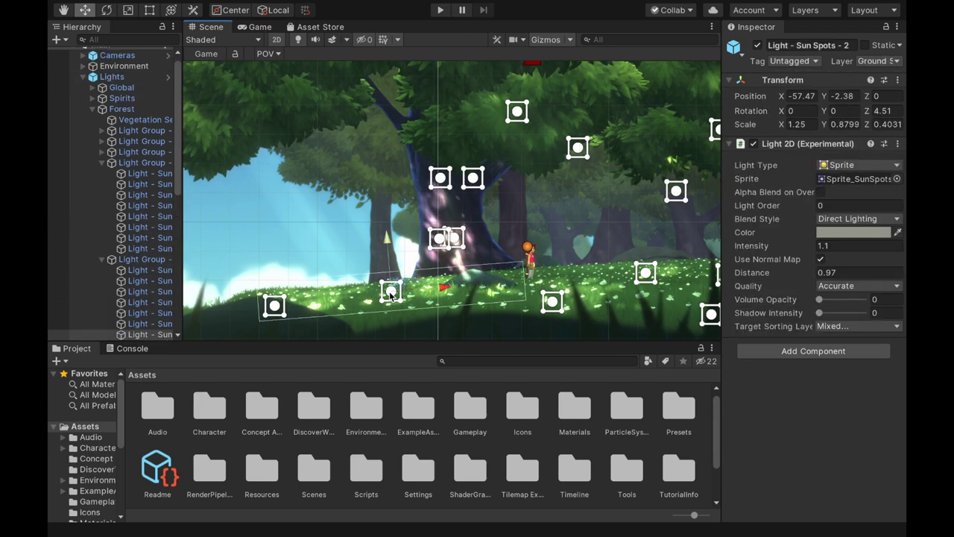
{"action": "mouse_move", "coordinate": [395, 288]}
{"action": "left_mouse_down"}
{"action": "mouse_move", "coordinate": [366, 255]}
{"action": "mouse_move", "coordinate": [375, 298]}
{"action": "mouse_move", "coordinate": [400, 296]}
{"action": "mouse_move", "coordinate": [366, 276]}
{"action": "mouse_move", "coordinate": [405, 307]}
{"action": "mouse_move", "coordinate": [402, 272]}
{"action": "mouse_move", "coordinate": [367, 271]}
{"action": "mouse_move", "coordinate": [396, 283]}
{"action": "mouse_move", "coordinate": [380, 266]}
{"action": "mouse_move", "coordinate": [391, 291]}
{"action": "left_mouse_up"}
Open the DiscoverWindow asset folder and inspect the properties of the DiscoverLostCrypt asset.
{"action": "scroll", "coordinate": [567, 252], "scroll_direction": "down", "scroll_amount": 5}
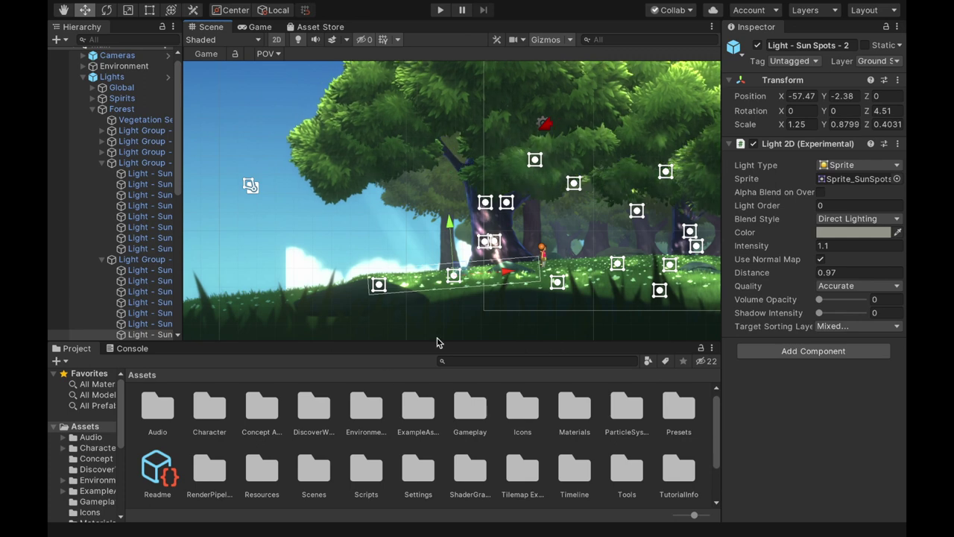
{"action": "double_click", "coordinate": [314, 409]}
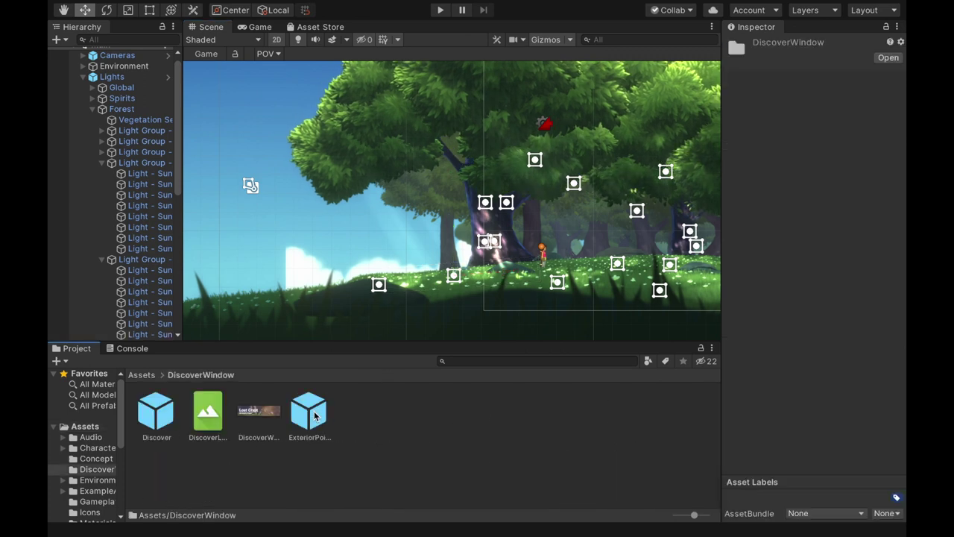
{"action": "left_click", "coordinate": [211, 421]}
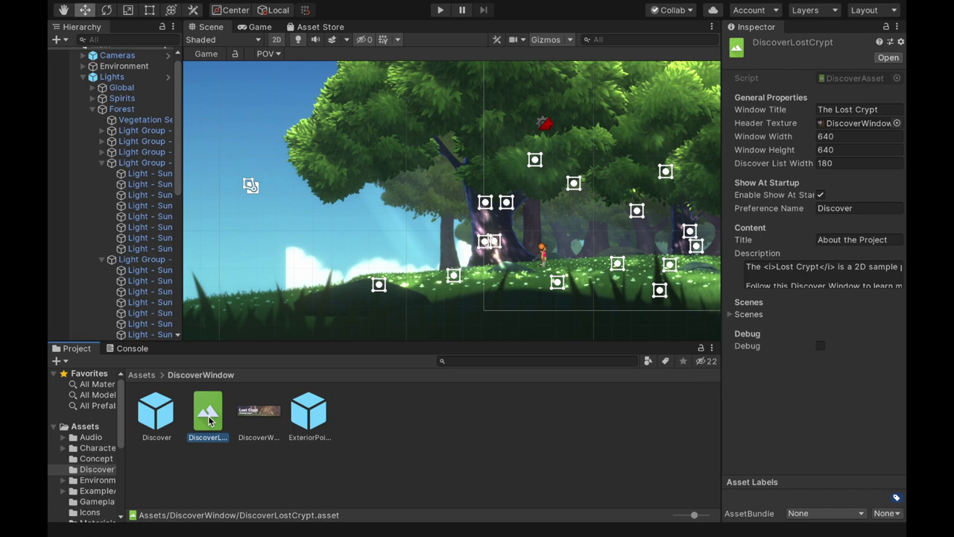
Open the DiscoverLostCrypt guide at its 2D Lighting topic and select the Outdoor Ambient Lighting object in the scene.
{"action": "double_click", "coordinate": [209, 421]}
{"action": "left_click_drag", "start_coordinate": [622, 64], "coordinate": [619, 57]}
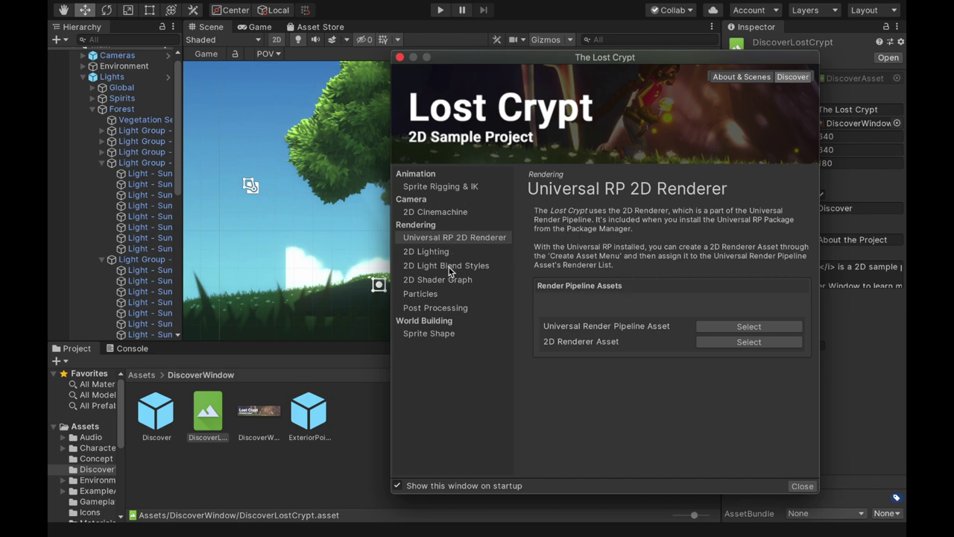
{"action": "left_click", "coordinate": [425, 254]}
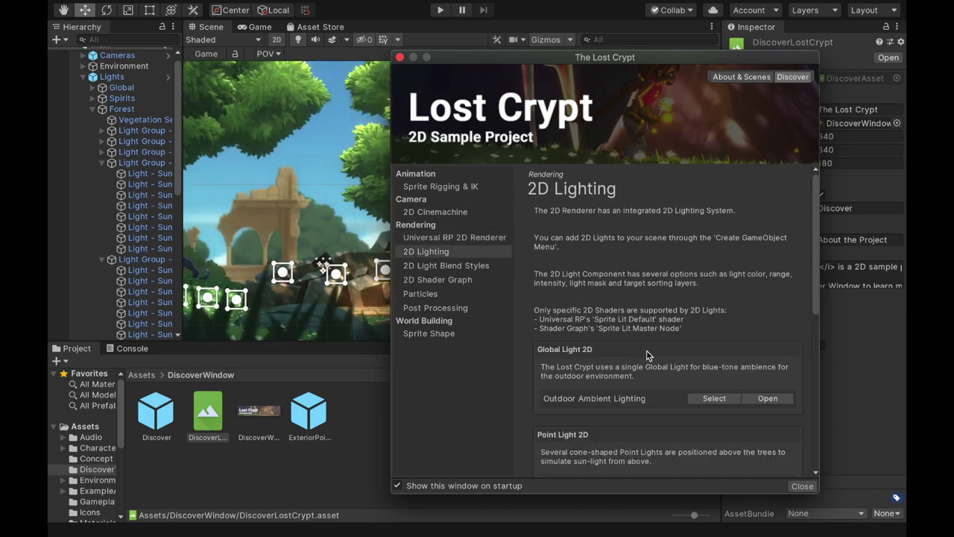
{"action": "scroll", "coordinate": [647, 355], "scroll_direction": "down", "scroll_amount": 2}
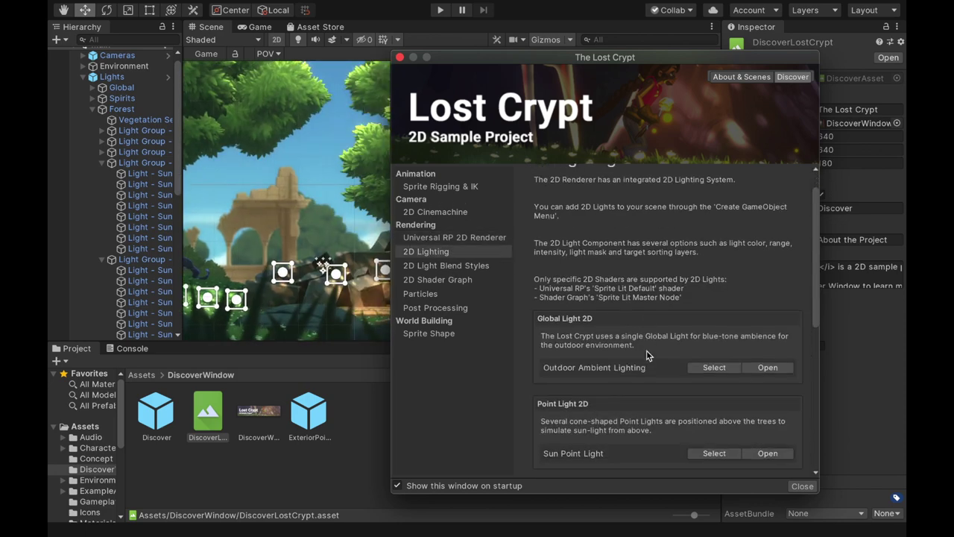
{"action": "left_click", "coordinate": [715, 368]}
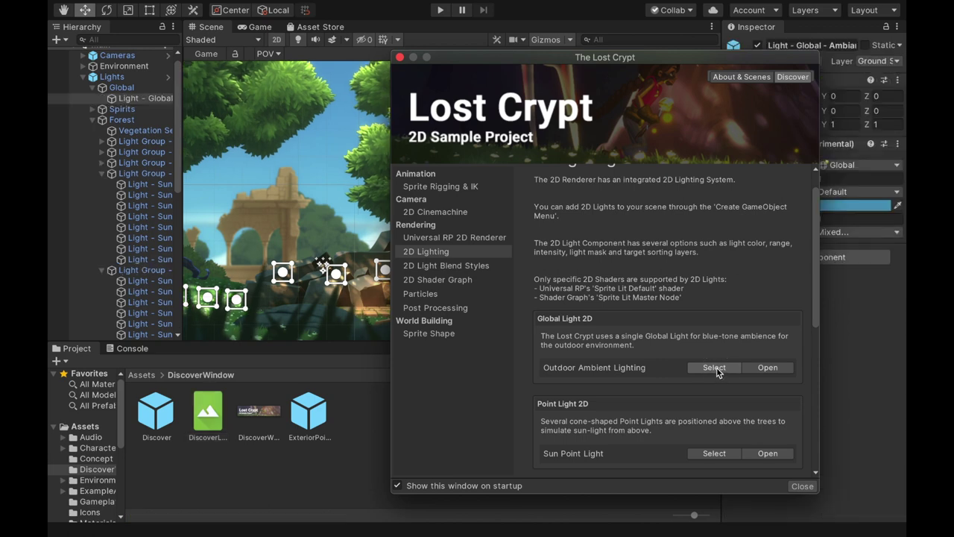
{"action": "left_click", "coordinate": [400, 58]}
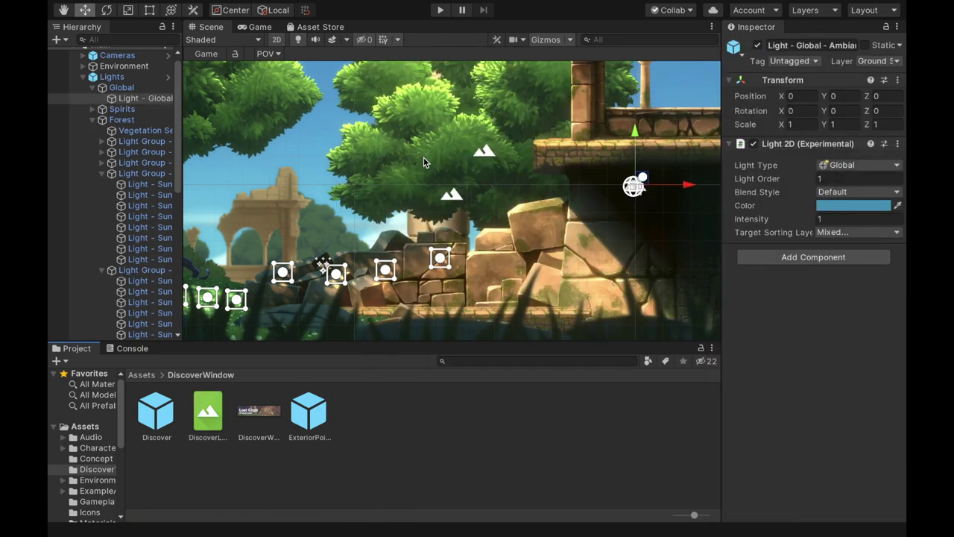
Try other colours on the global ambient light, ending on teal with hexadecimal value 4EB7BE.
{"action": "scroll", "coordinate": [423, 157], "scroll_direction": "down", "scroll_amount": 10}
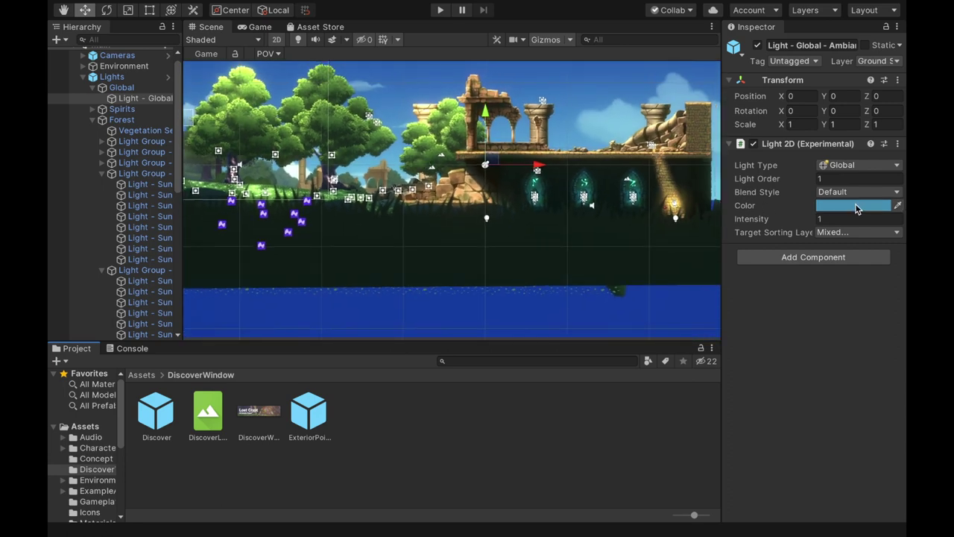
{"action": "left_click", "coordinate": [857, 208]}
{"action": "mouse_move", "coordinate": [803, 245]}
{"action": "left_mouse_down"}
{"action": "mouse_move", "coordinate": [852, 239]}
{"action": "mouse_move", "coordinate": [758, 324]}
{"action": "mouse_move", "coordinate": [776, 257]}
{"action": "mouse_move", "coordinate": [835, 224]}
{"action": "mouse_move", "coordinate": [846, 343]}
{"action": "mouse_move", "coordinate": [739, 234]}
{"action": "mouse_move", "coordinate": [883, 264]}
{"action": "mouse_move", "coordinate": [728, 309]}
{"action": "mouse_move", "coordinate": [826, 231]}
{"action": "mouse_move", "coordinate": [791, 335]}
{"action": "mouse_move", "coordinate": [771, 248]}
{"action": "mouse_move", "coordinate": [879, 273]}
{"action": "mouse_move", "coordinate": [767, 298]}
{"action": "mouse_move", "coordinate": [852, 228]}
{"action": "mouse_move", "coordinate": [879, 333]}
{"action": "left_mouse_up"}
{"action": "left_click_drag", "start_coordinate": [817, 309], "coordinate": [769, 307]}
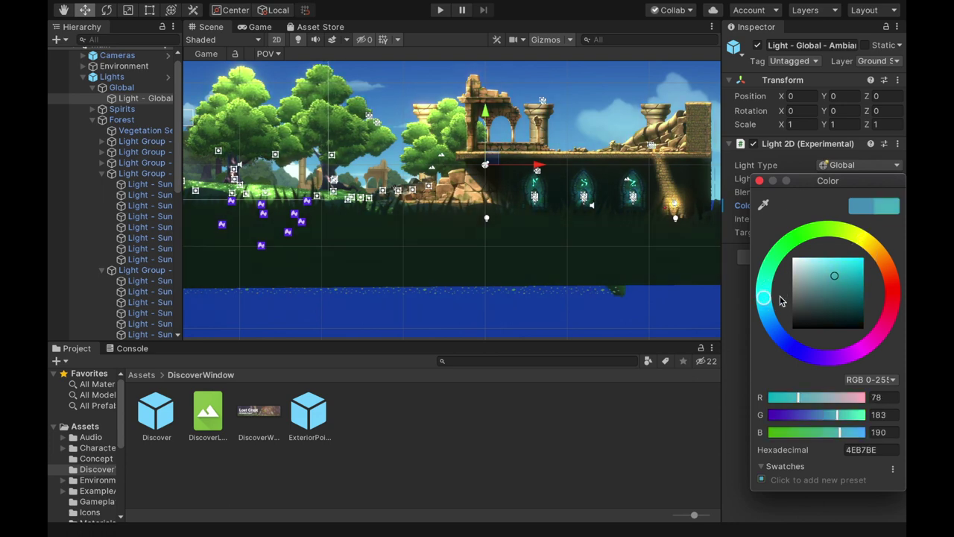
{"action": "left_click", "coordinate": [760, 181]}
Reopen the guide's 2D Lighting topic, select the Crypt Light Shaft light, and frame Light - Cave Hole - 1 in the scene.
{"action": "double_click", "coordinate": [207, 413]}
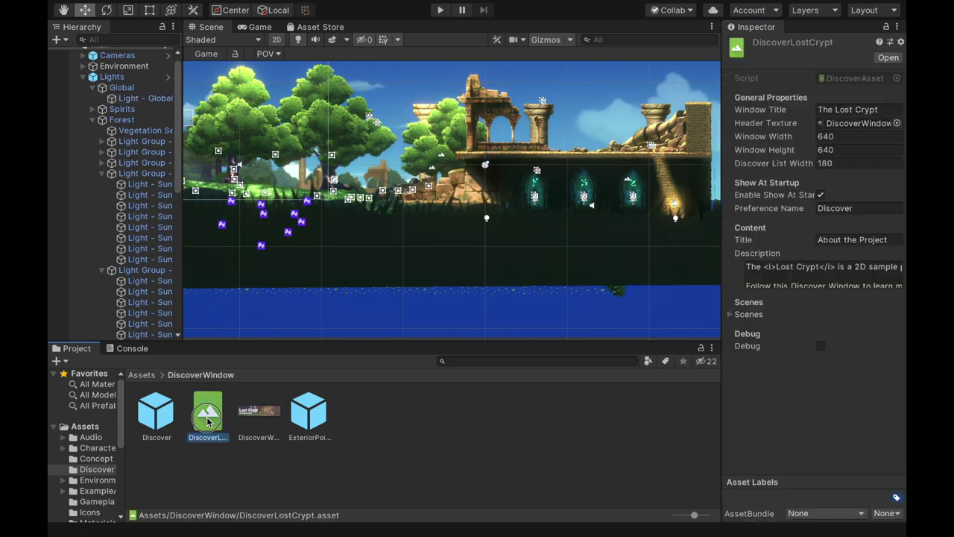
{"action": "left_click", "coordinate": [425, 252]}
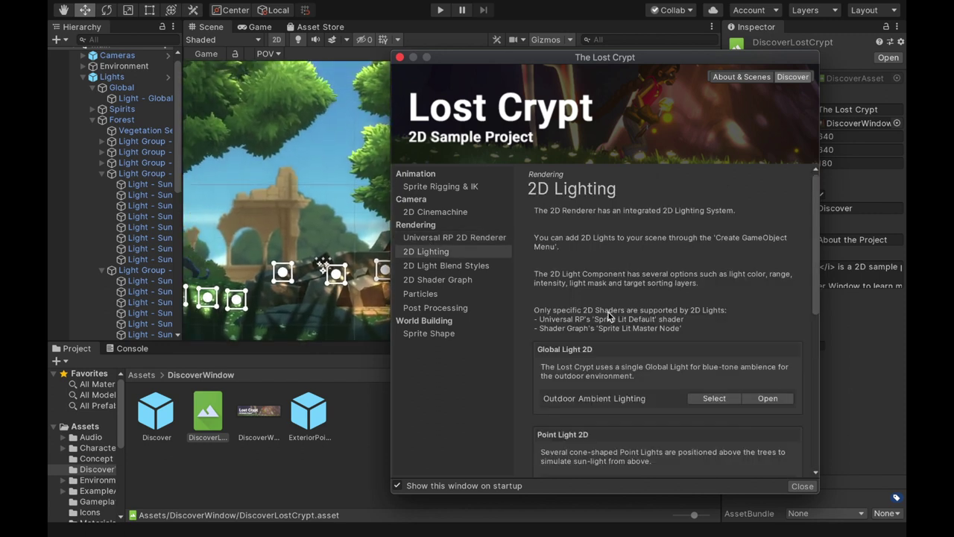
{"action": "scroll", "coordinate": [611, 315], "scroll_direction": "down", "scroll_amount": 5}
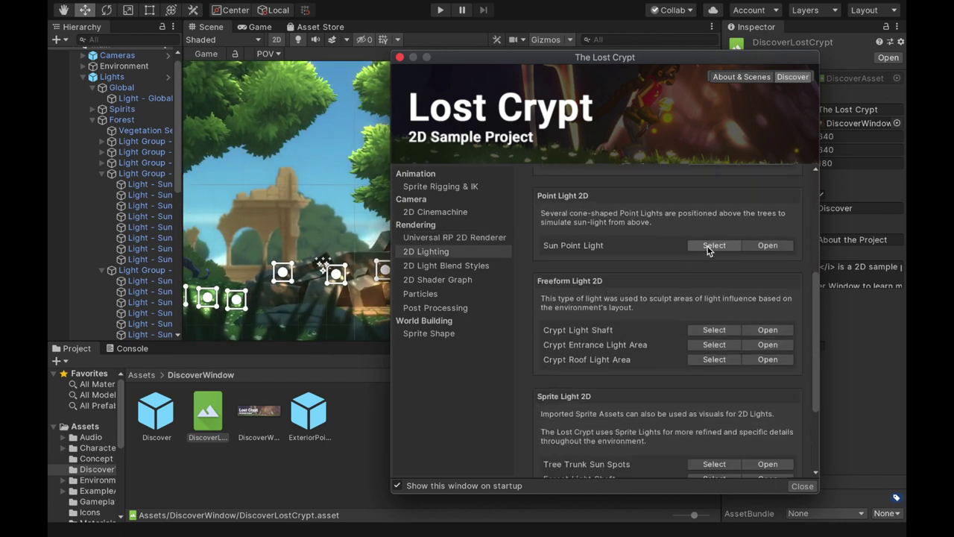
{"action": "left_click", "coordinate": [712, 331]}
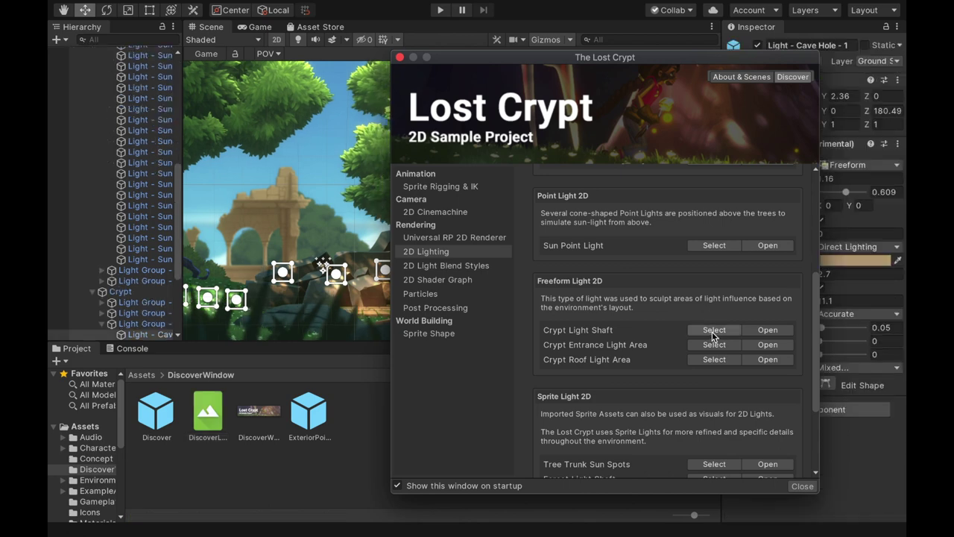
{"action": "left_click", "coordinate": [400, 58]}
{"action": "left_click", "coordinate": [140, 337]}
{"action": "double_click", "coordinate": [139, 340]}
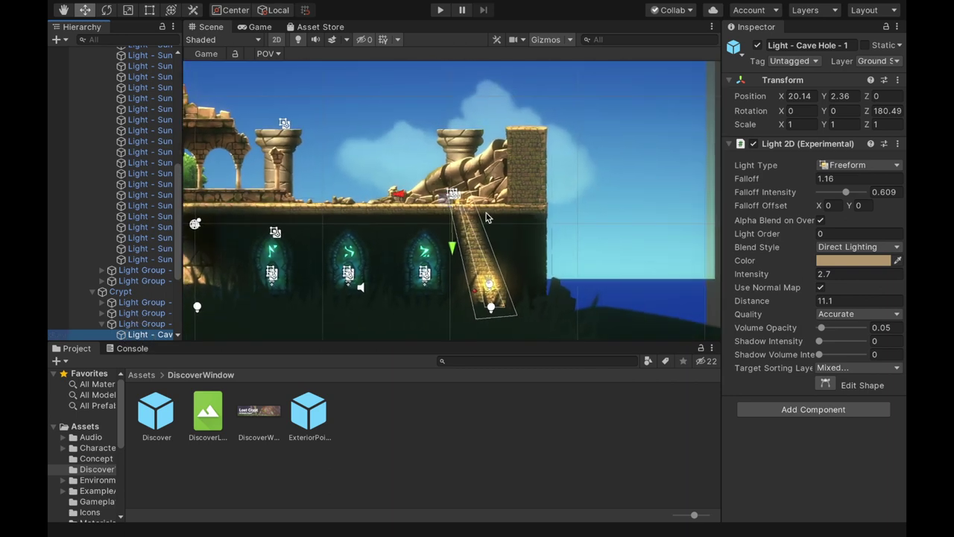
Try editing the shape of Light - Cave Hole - 1, widening its outline towards the nearest rune alcove and the outer crypt wall.
{"action": "scroll", "coordinate": [485, 215], "scroll_direction": "up", "scroll_amount": 3}
{"action": "scroll", "coordinate": [486, 217], "scroll_direction": "up", "scroll_amount": 1}
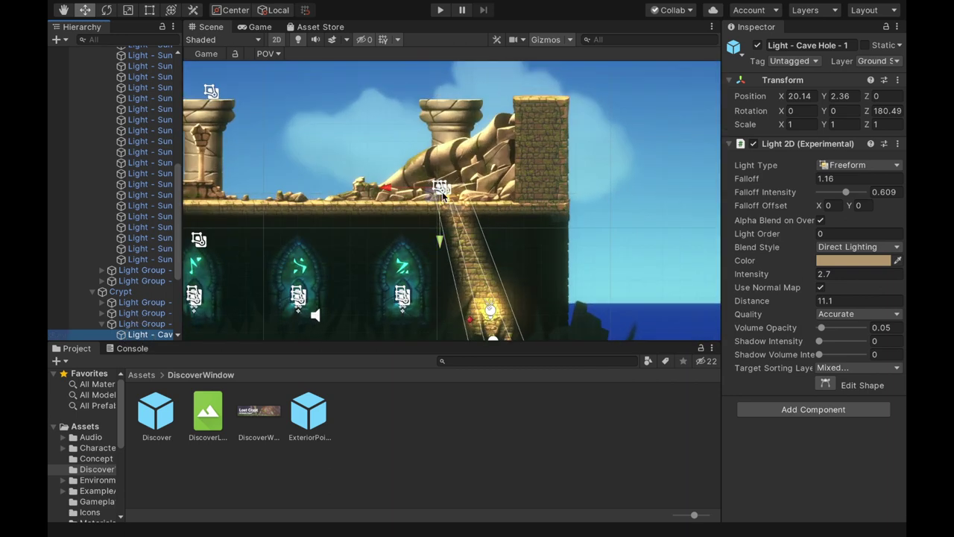
{"action": "mouse_move", "coordinate": [442, 191]}
{"action": "left_mouse_down"}
{"action": "mouse_move", "coordinate": [366, 149]}
{"action": "mouse_move", "coordinate": [421, 185]}
{"action": "mouse_move", "coordinate": [457, 164]}
{"action": "mouse_move", "coordinate": [369, 139]}
{"action": "mouse_move", "coordinate": [365, 174]}
{"action": "mouse_move", "coordinate": [447, 164]}
{"action": "mouse_move", "coordinate": [385, 142]}
{"action": "mouse_move", "coordinate": [419, 185]}
{"action": "mouse_move", "coordinate": [447, 170]}
{"action": "mouse_move", "coordinate": [398, 141]}
{"action": "mouse_move", "coordinate": [381, 147]}
{"action": "mouse_move", "coordinate": [450, 152]}
{"action": "mouse_move", "coordinate": [391, 181]}
{"action": "mouse_move", "coordinate": [439, 199]}
{"action": "left_mouse_up"}
{"action": "scroll", "coordinate": [476, 267], "scroll_direction": "up", "scroll_amount": 3}
{"action": "scroll", "coordinate": [476, 267], "scroll_direction": "up", "scroll_amount": 2}
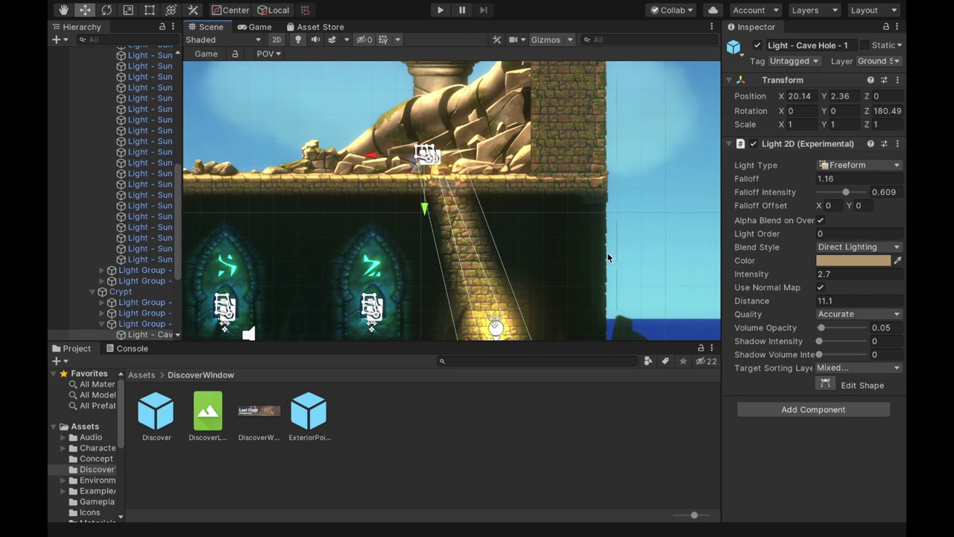
{"action": "left_click", "coordinate": [825, 385]}
{"action": "left_click_drag", "start_coordinate": [452, 260], "coordinate": [378, 244]}
{"action": "left_click_drag", "start_coordinate": [476, 256], "coordinate": [517, 191]}
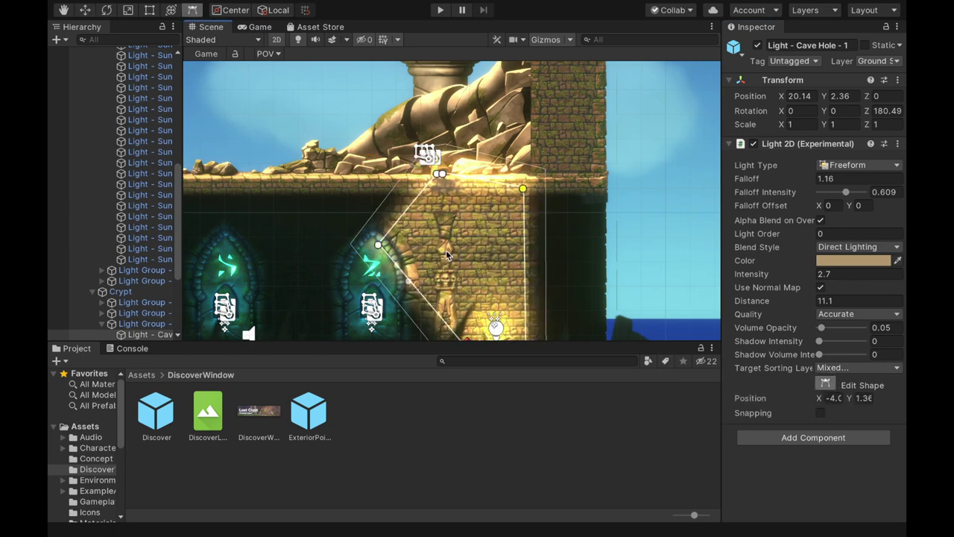
{"action": "scroll", "coordinate": [446, 251], "scroll_direction": "down", "scroll_amount": 3}
{"action": "left_click_drag", "start_coordinate": [424, 268], "coordinate": [365, 303]}
{"action": "left_click_drag", "start_coordinate": [494, 273], "coordinate": [531, 273]}
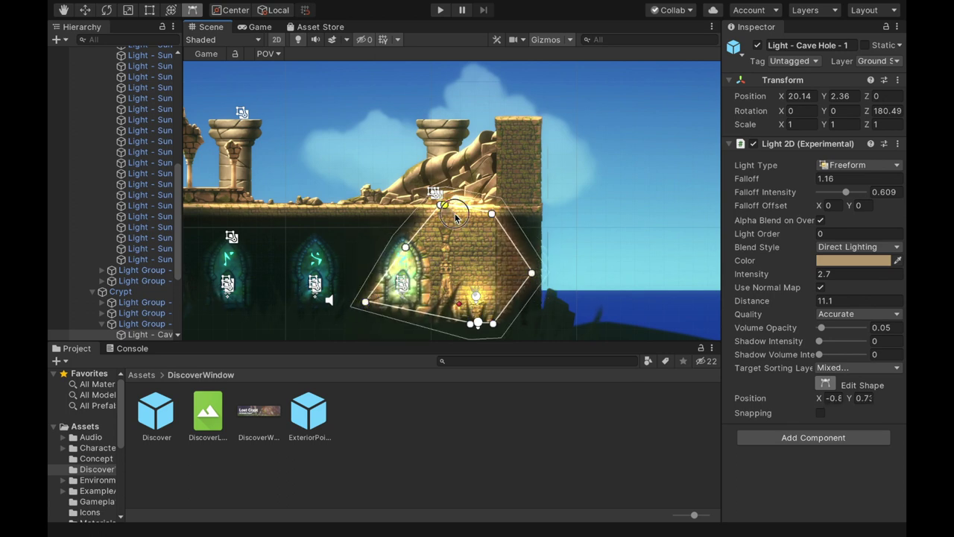
Try notching the light outline's upper edge with a new point and adjusting the corners beside the rune alcove.
{"action": "left_click_drag", "start_coordinate": [466, 210], "coordinate": [467, 233]}
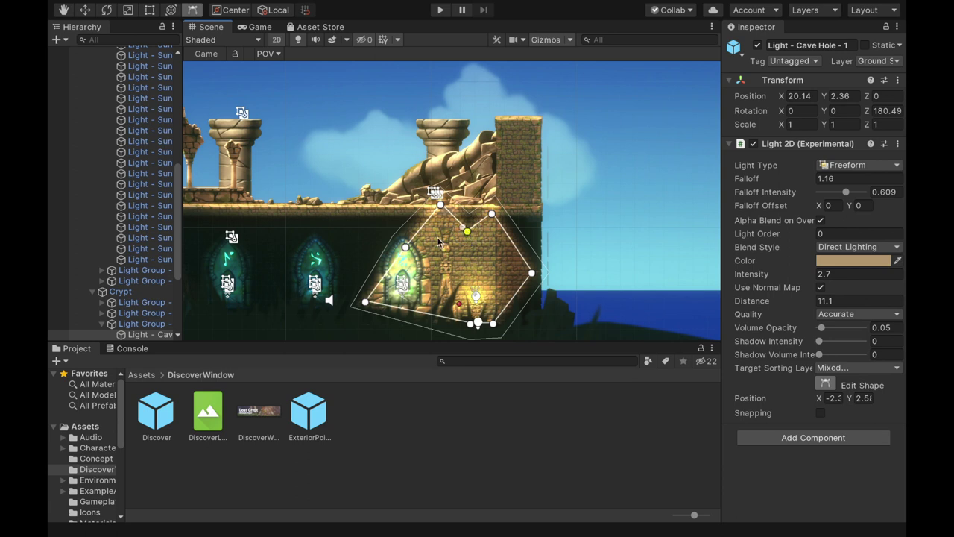
{"action": "left_click_drag", "start_coordinate": [405, 247], "coordinate": [401, 237]}
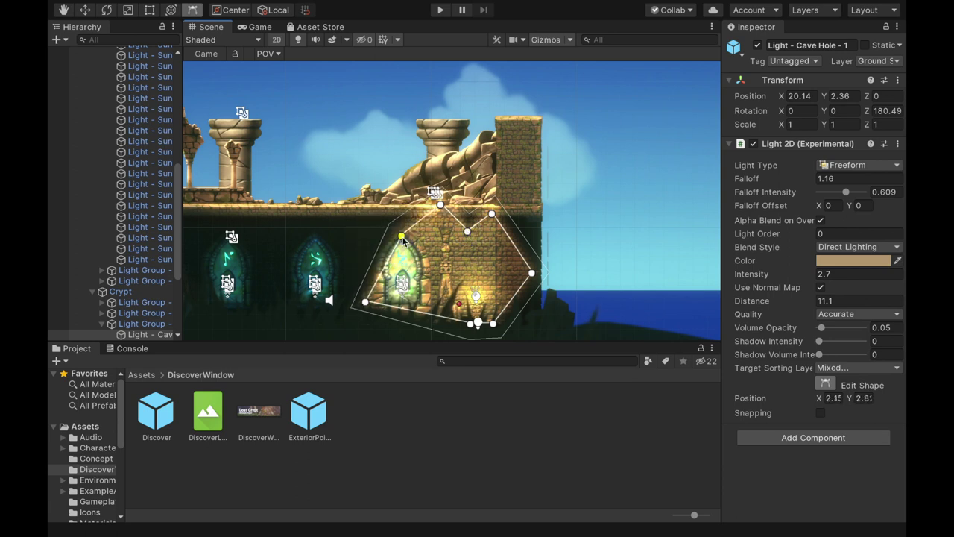
{"action": "left_click", "coordinate": [365, 302]}
{"action": "key", "text": "Delete"}
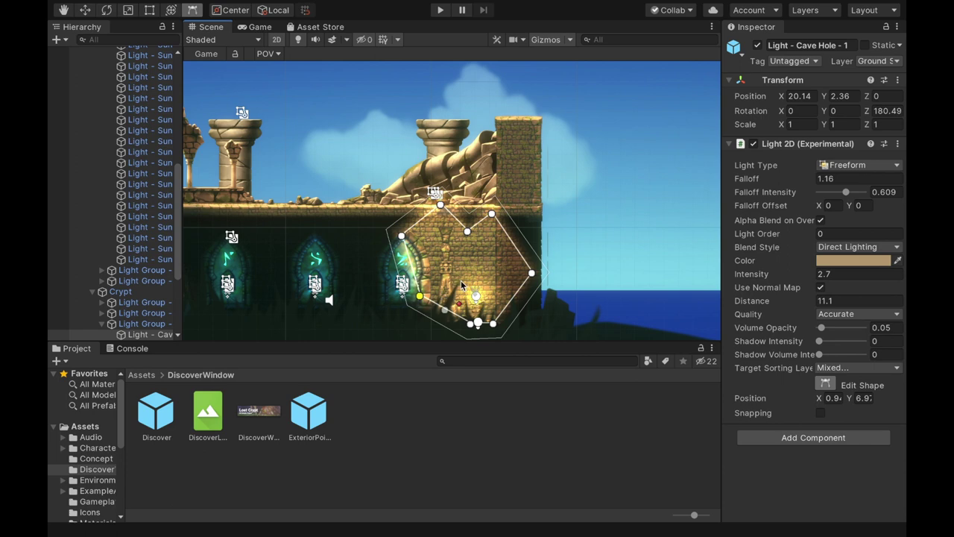
Undo all the shape edits made to Light - Cave Hole - 1.
{"action": "key", "text": "ctrl+z"}
{"action": "key", "text": "ctrl+z"}
{"action": "key", "text": "ctrl+z"}
{"action": "key", "text": "ctrl+z"}
{"action": "key", "text": "ctrl+z"}
{"action": "key", "text": "ctrl+z"}
{"action": "key", "text": "ctrl+z"}
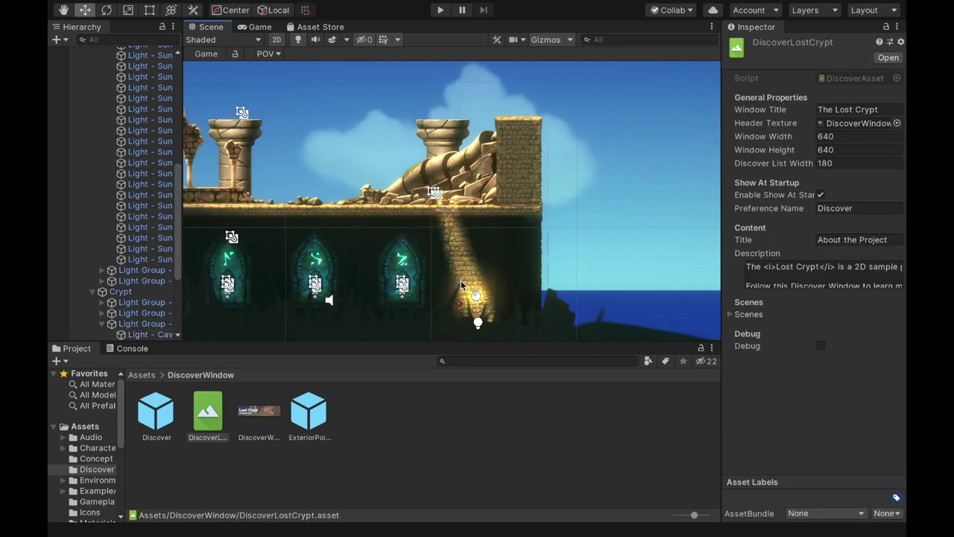
Read through the guide's 2D Lighting topic, select its Light Color Controller, and frame the Lights object in the scene.
{"action": "double_click", "coordinate": [213, 413]}
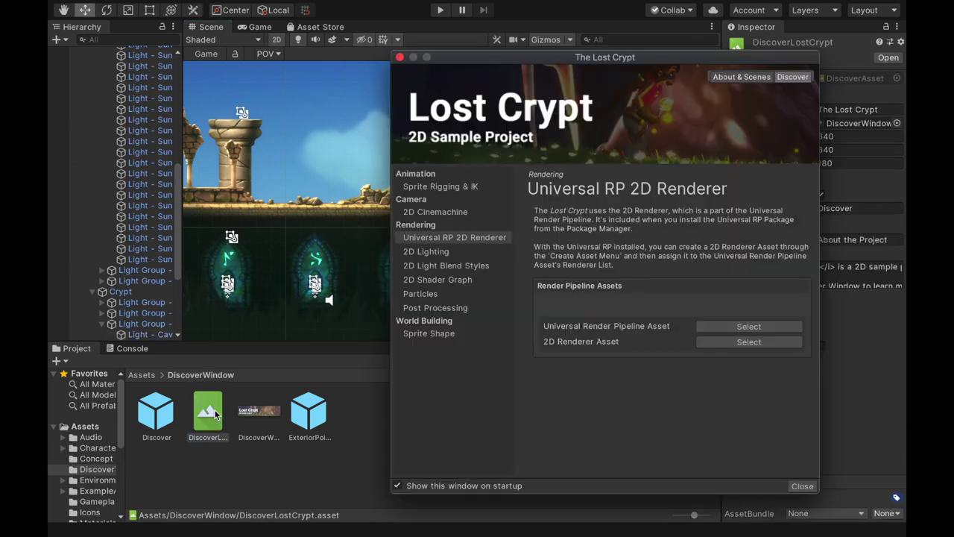
{"action": "left_click", "coordinate": [431, 252]}
{"action": "scroll", "coordinate": [581, 329], "scroll_direction": "down", "scroll_amount": 8}
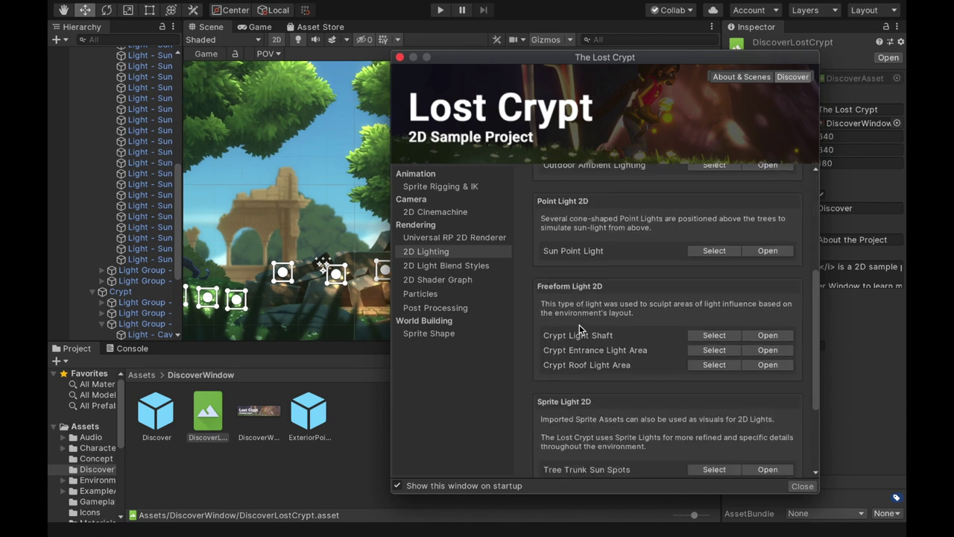
{"action": "scroll", "coordinate": [581, 329], "scroll_direction": "down", "scroll_amount": 3}
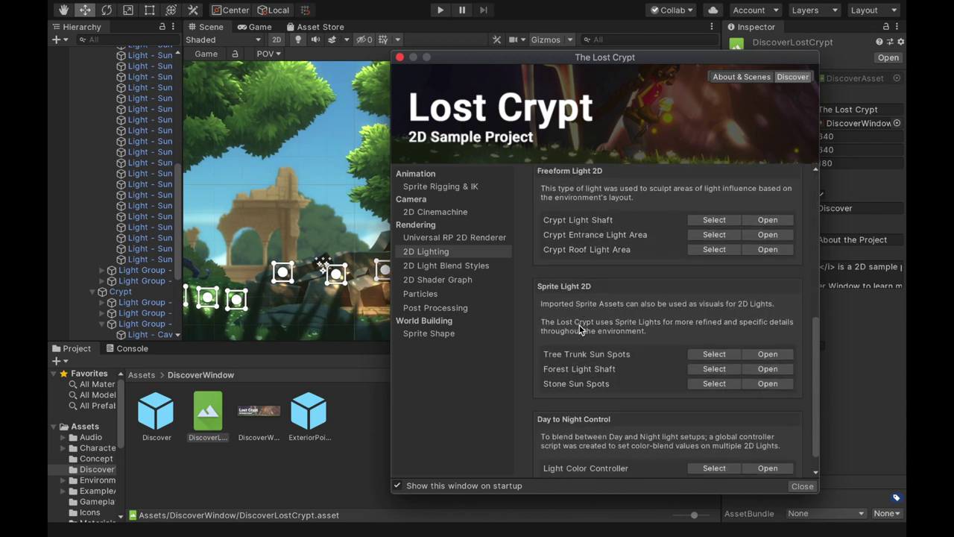
{"action": "scroll", "coordinate": [581, 330], "scroll_direction": "down", "scroll_amount": 1}
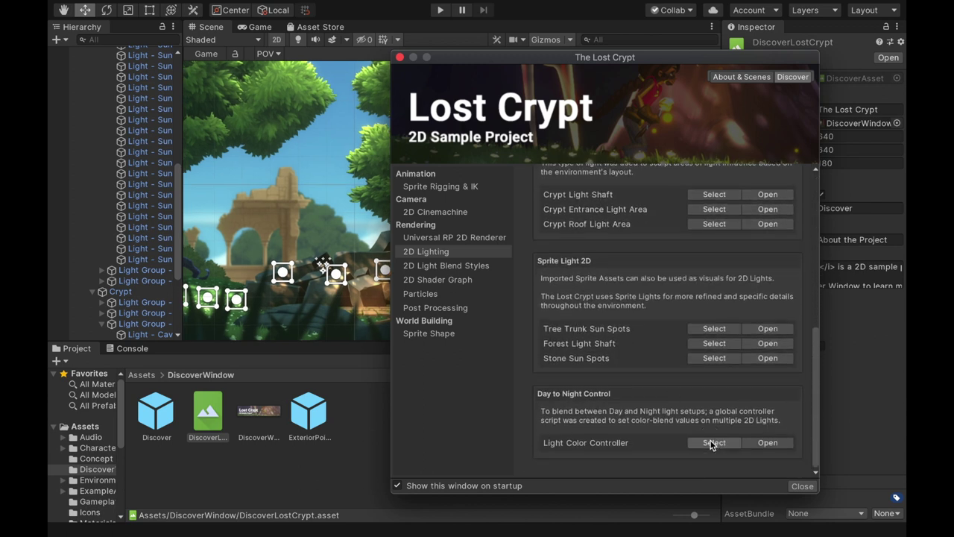
{"action": "left_click", "coordinate": [712, 444]}
{"action": "left_click", "coordinate": [400, 58]}
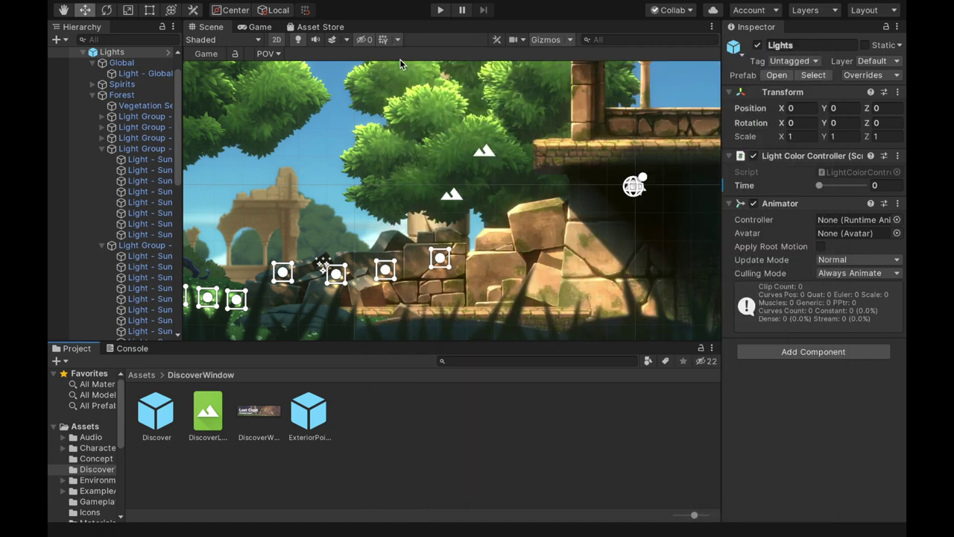
{"action": "double_click", "coordinate": [113, 52]}
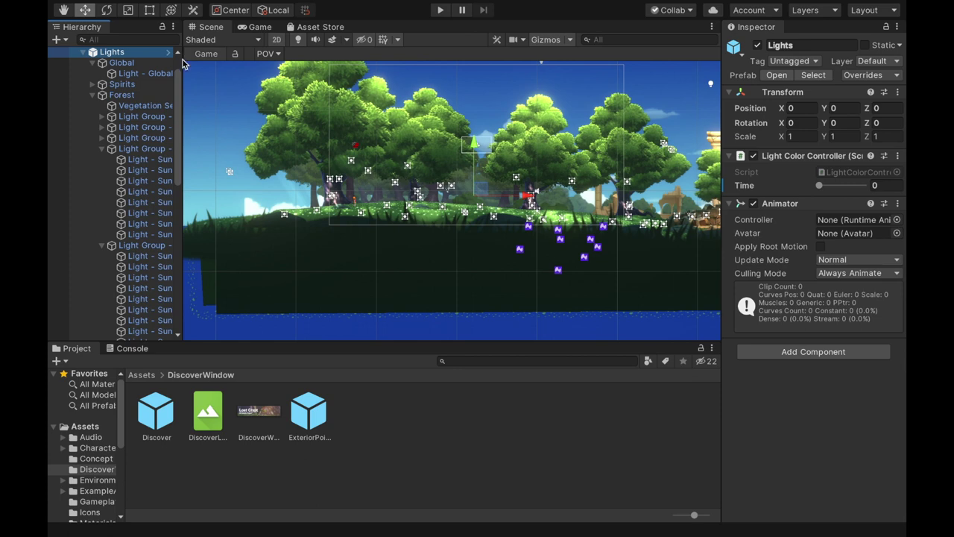
Try changing the Light Color Controller's Time to preview the day-to-night lighting, and return it to 0.
{"action": "mouse_move", "coordinate": [821, 189]}
{"action": "left_mouse_down"}
{"action": "mouse_move", "coordinate": [873, 196]}
{"action": "mouse_move", "coordinate": [809, 192]}
{"action": "left_mouse_up"}
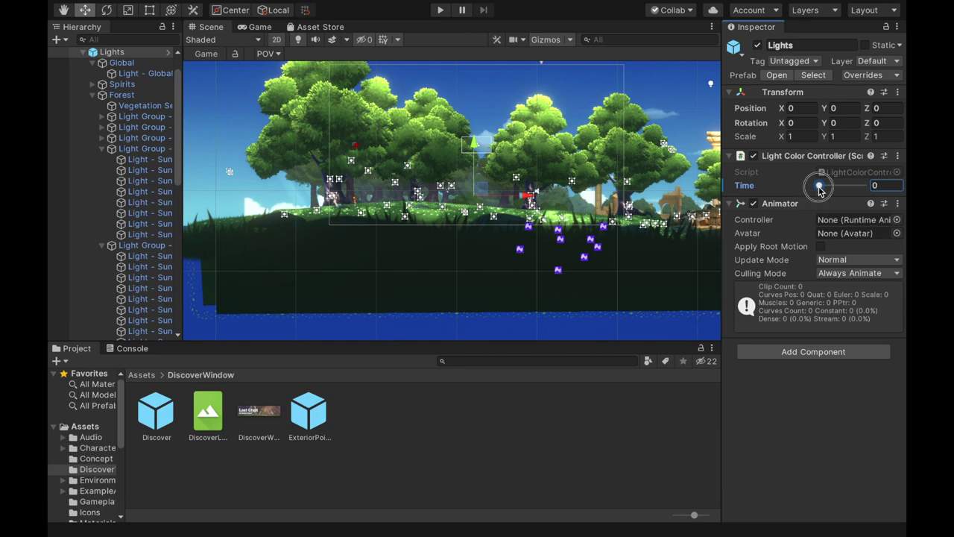
{"action": "mouse_move", "coordinate": [819, 189]}
{"action": "left_mouse_down"}
{"action": "mouse_move", "coordinate": [887, 192]}
{"action": "mouse_move", "coordinate": [811, 188]}
{"action": "left_mouse_up"}
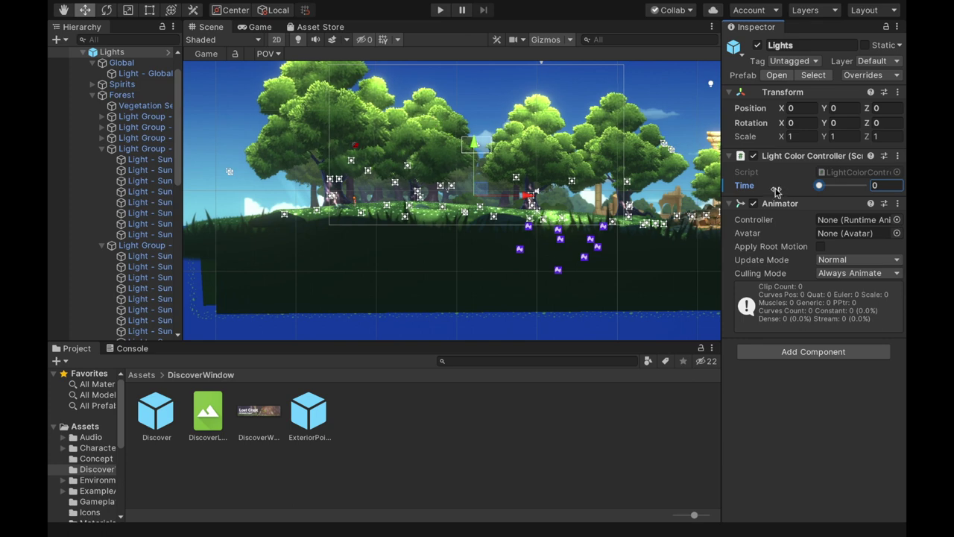
{"action": "left_click_drag", "start_coordinate": [819, 190], "coordinate": [778, 188]}
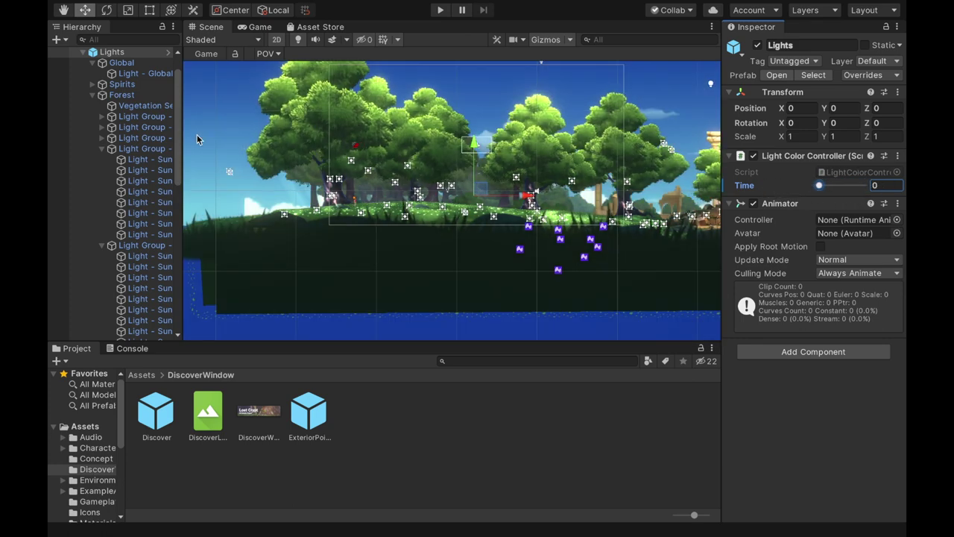
Select the Global lights object and examine the gradients and materials of its Light Color Setter and Material Color Setter components.
{"action": "scroll", "coordinate": [138, 112], "scroll_direction": "up", "scroll_amount": 2}
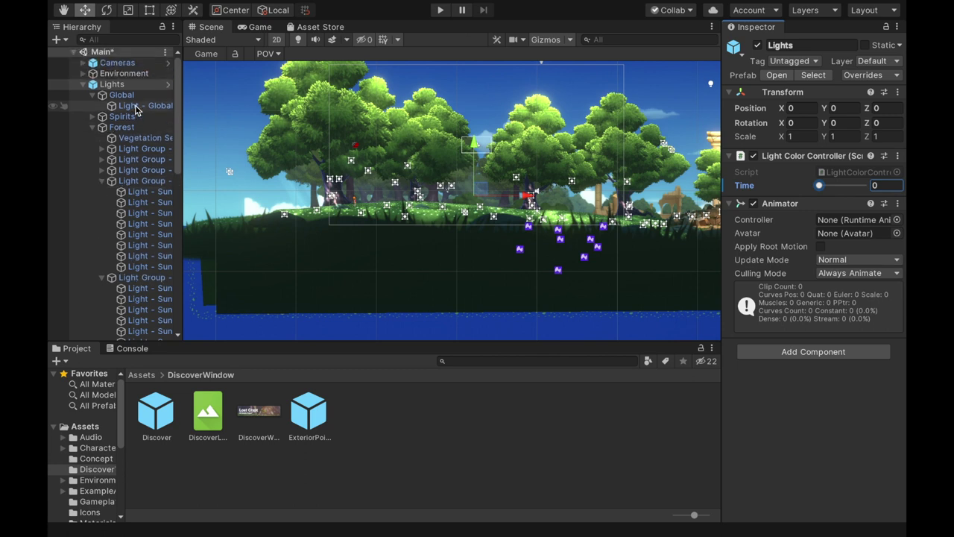
{"action": "left_click", "coordinate": [120, 96]}
{"action": "scroll", "coordinate": [801, 241], "scroll_direction": "down", "scroll_amount": 1}
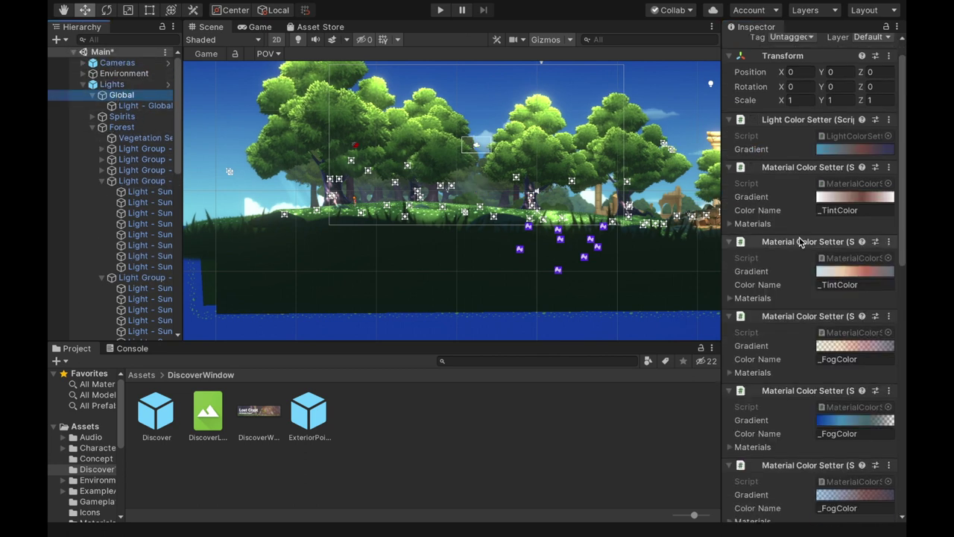
{"action": "left_click", "coordinate": [730, 225]}
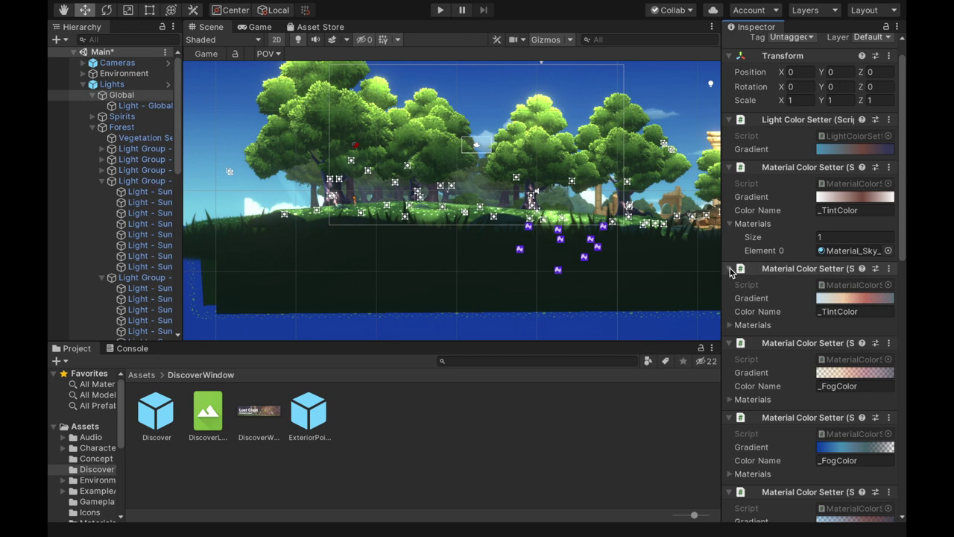
{"action": "left_click", "coordinate": [730, 325]}
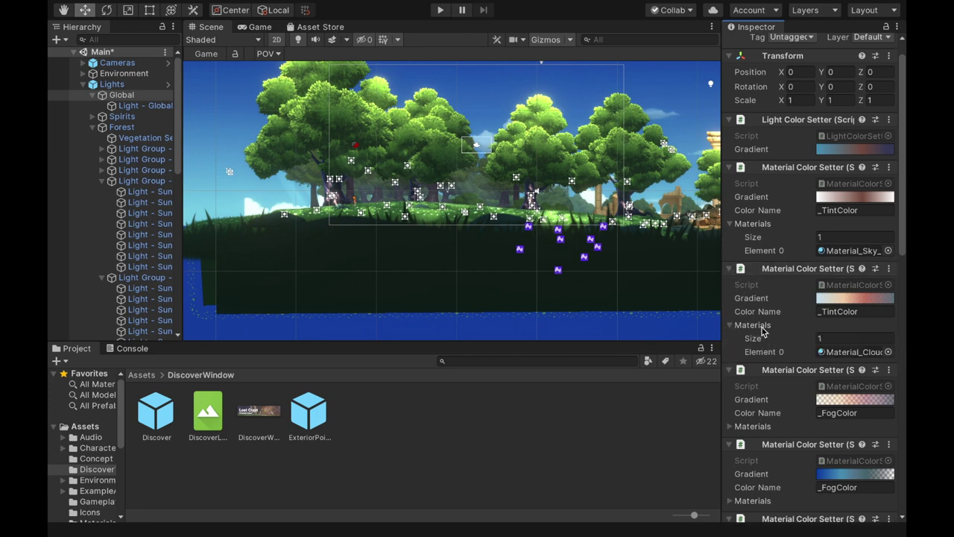
{"action": "scroll", "coordinate": [803, 333], "scroll_direction": "down", "scroll_amount": 6}
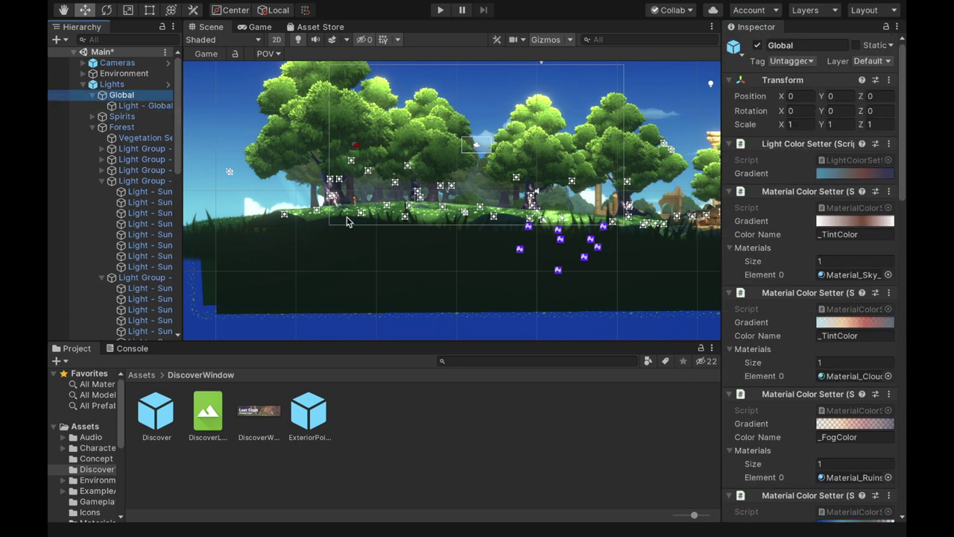
{"action": "scroll", "coordinate": [347, 222], "scroll_direction": "up", "scroll_amount": 10}
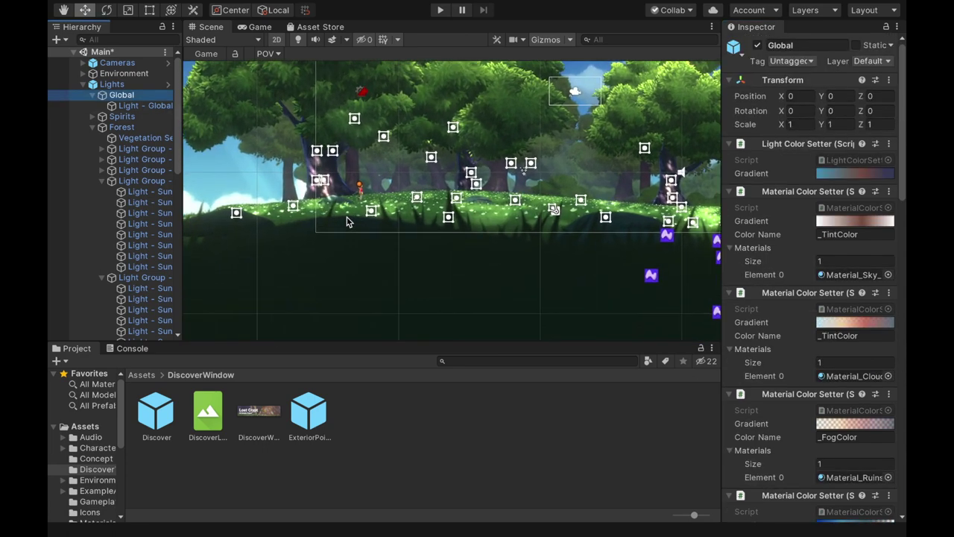
Select the Sara Variant character in the forest scene to examine its bones and components.
{"action": "scroll", "coordinate": [346, 222], "scroll_direction": "up", "scroll_amount": 2}
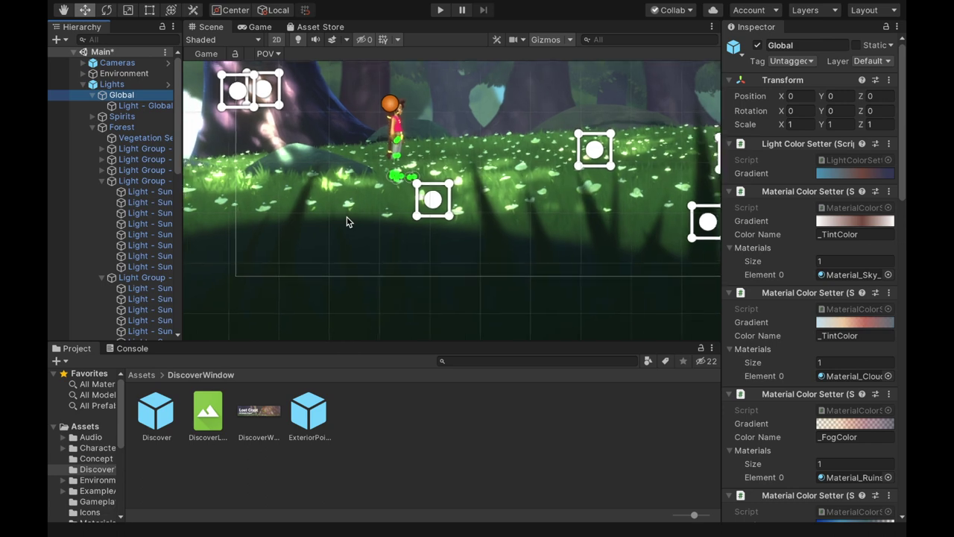
{"action": "scroll", "coordinate": [346, 222], "scroll_direction": "up", "scroll_amount": 5}
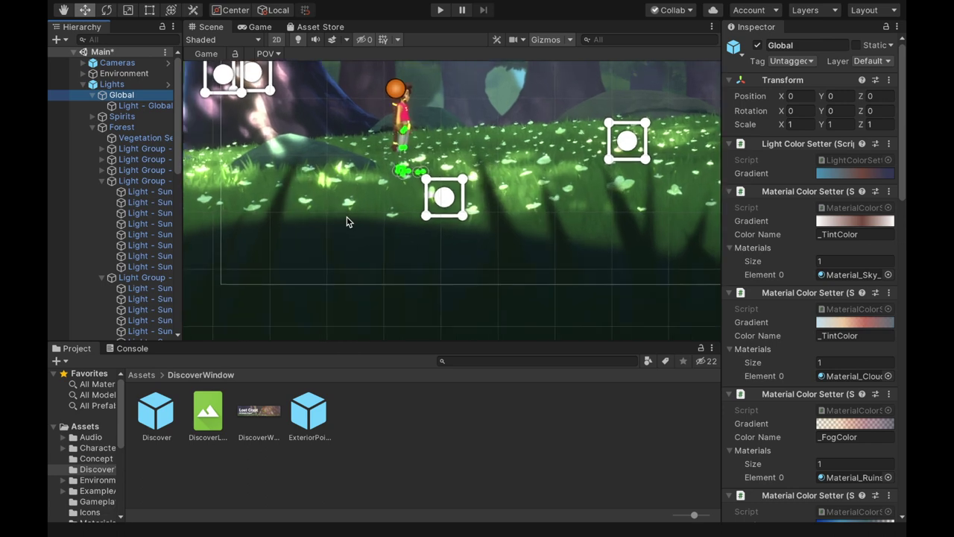
{"action": "left_click", "coordinate": [64, 11]}
{"action": "left_click_drag", "start_coordinate": [456, 104], "coordinate": [397, 268]}
{"action": "scroll", "coordinate": [378, 202], "scroll_direction": "up", "scroll_amount": 2}
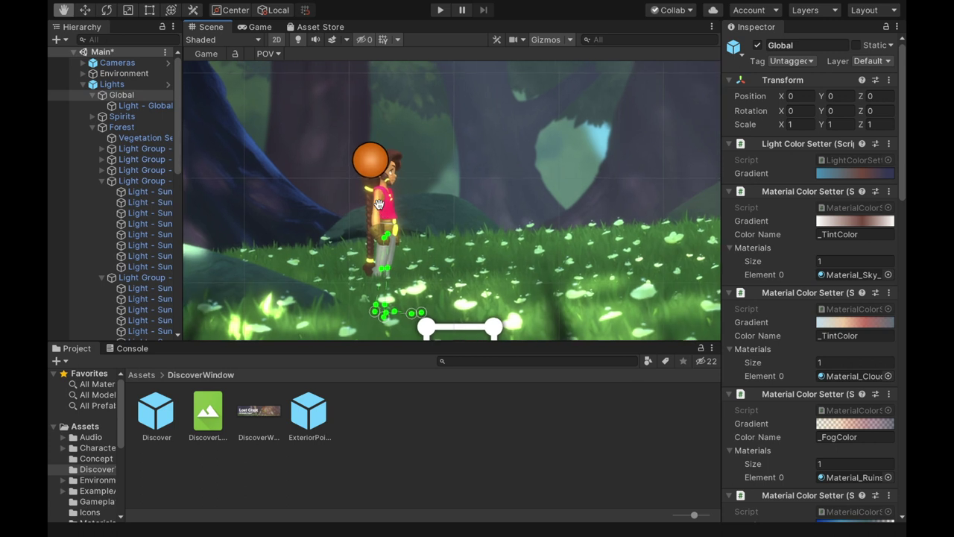
{"action": "left_click", "coordinate": [85, 9]}
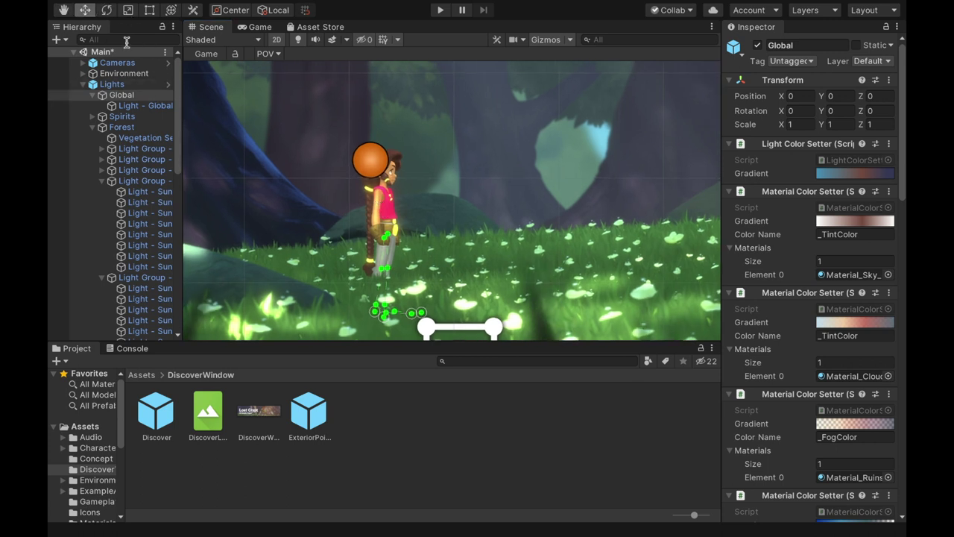
{"action": "left_click", "coordinate": [384, 211]}
{"action": "scroll", "coordinate": [406, 210], "scroll_direction": "up", "scroll_amount": 3}
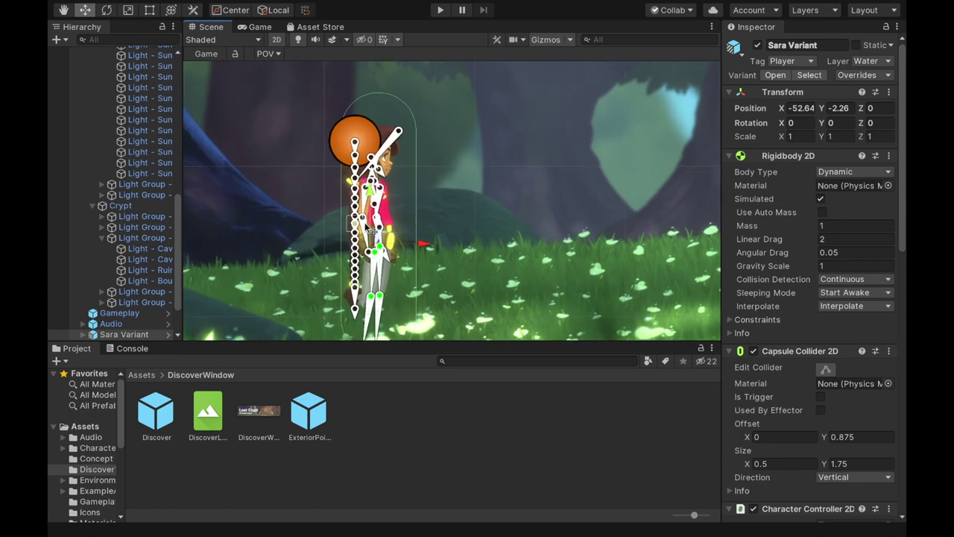
Try rotating the character's right forearm bone, forearm_R_1, to about 38.62 degrees on Z, and undo the rotation.
{"action": "left_click", "coordinate": [363, 216]}
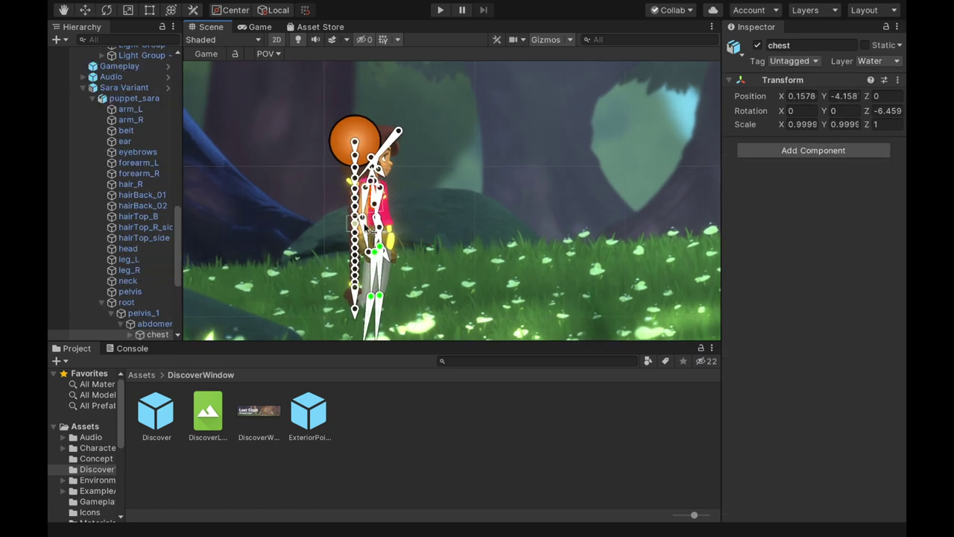
{"action": "left_click", "coordinate": [370, 227]}
{"action": "left_click", "coordinate": [106, 11]}
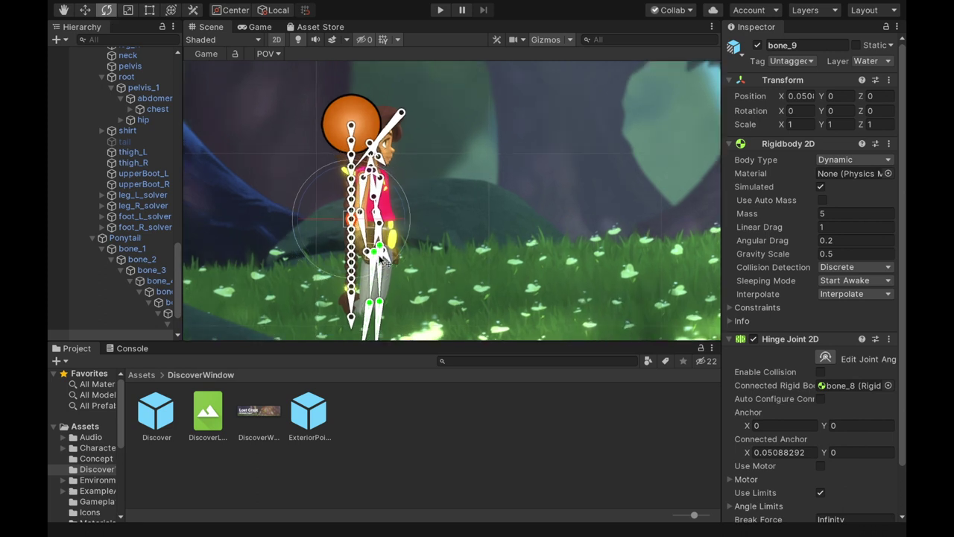
{"action": "left_click", "coordinate": [372, 206]}
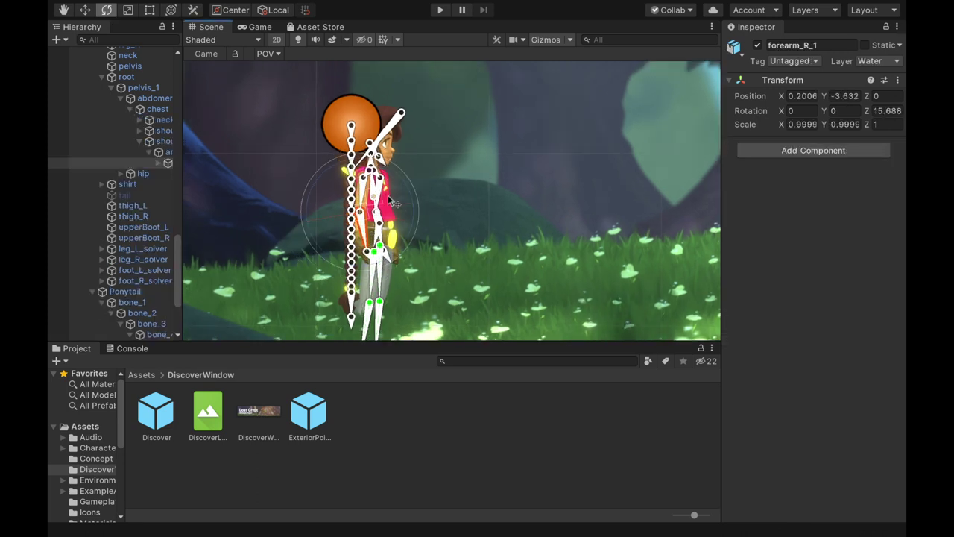
{"action": "left_click_drag", "start_coordinate": [409, 188], "coordinate": [411, 138]}
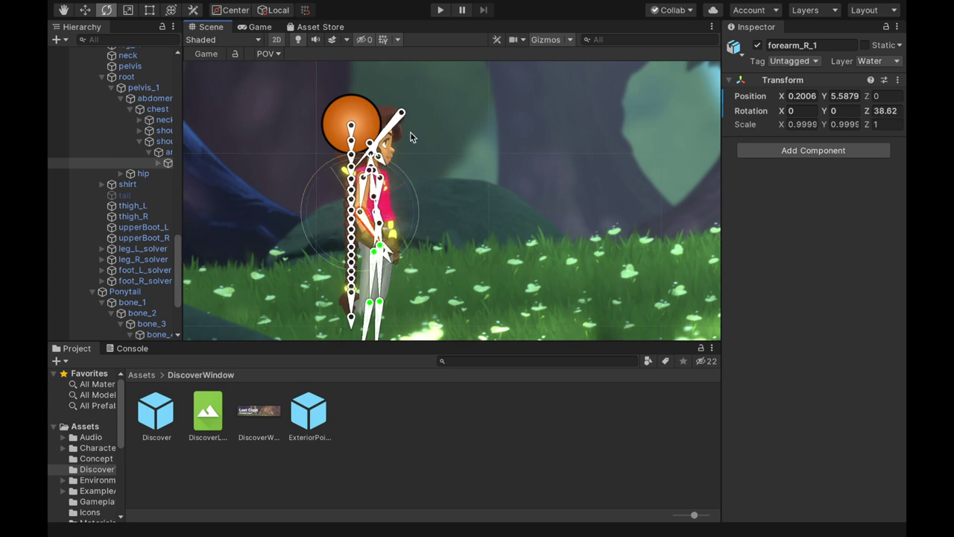
{"action": "key", "text": "ctrl+z"}
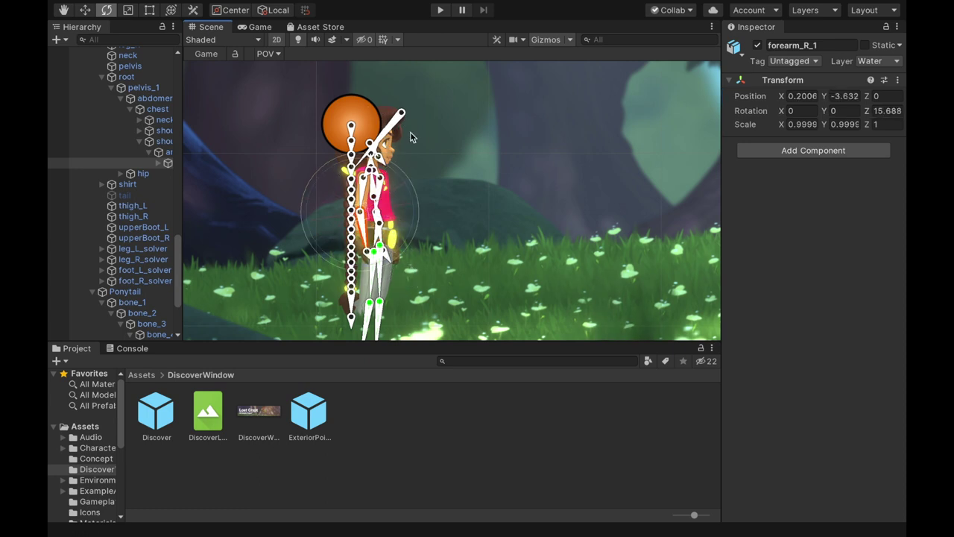
Dock the Game view beside the Scene view and frame the whole character in the scene.
{"action": "left_click_drag", "start_coordinate": [258, 29], "coordinate": [479, 191]}
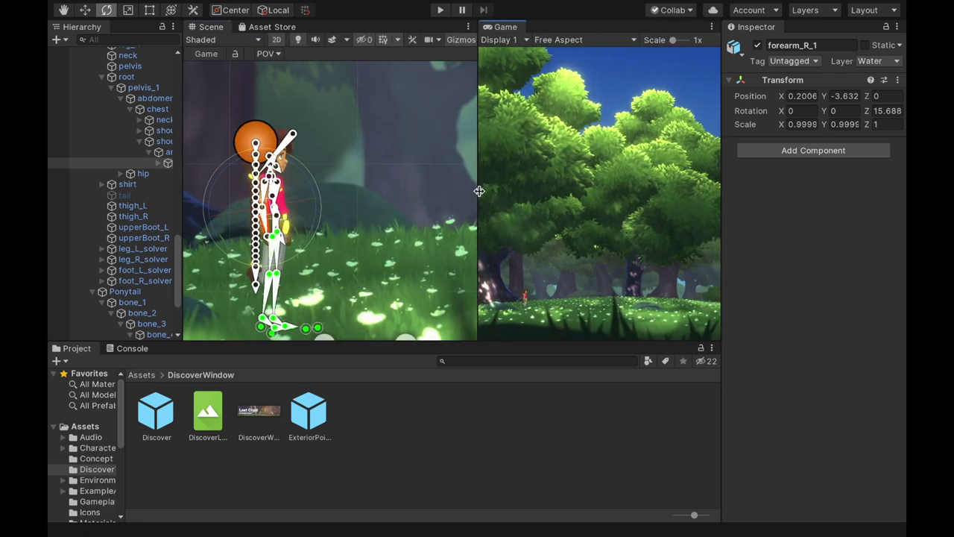
{"action": "scroll", "coordinate": [349, 297], "scroll_direction": "up", "scroll_amount": 2}
{"action": "left_click", "coordinate": [63, 10]}
{"action": "left_click_drag", "start_coordinate": [312, 219], "coordinate": [393, 197]}
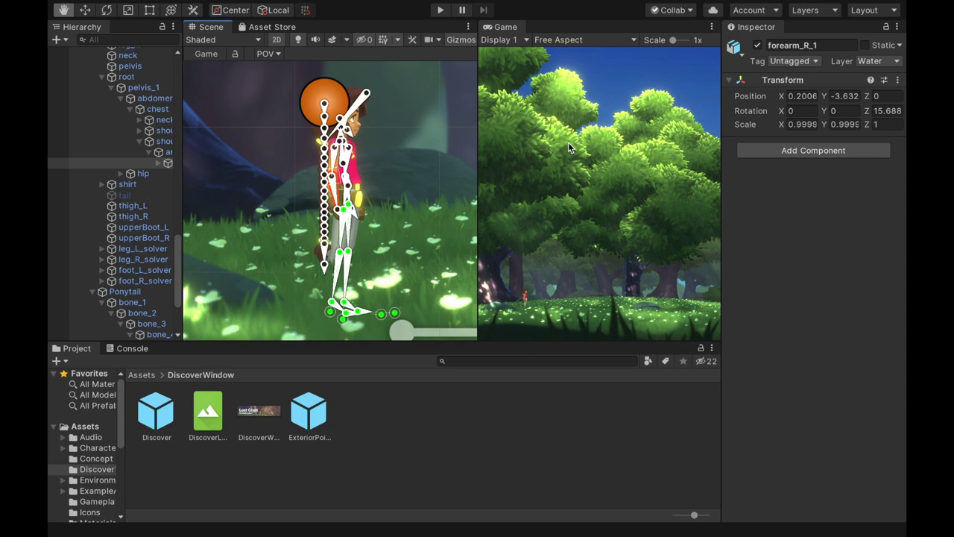
Make the Game view follow the scene camera and move around the character to compare both views.
{"action": "left_click", "coordinate": [207, 55]}
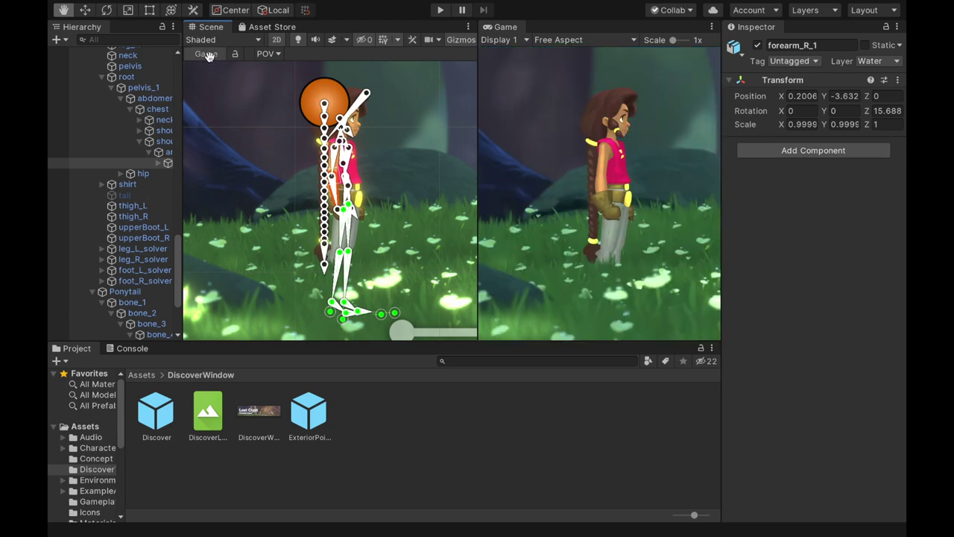
{"action": "left_click_drag", "start_coordinate": [268, 192], "coordinate": [163, 215]}
{"action": "left_click_drag", "start_coordinate": [282, 210], "coordinate": [168, 217]}
{"action": "left_click_drag", "start_coordinate": [313, 215], "coordinate": [426, 224]}
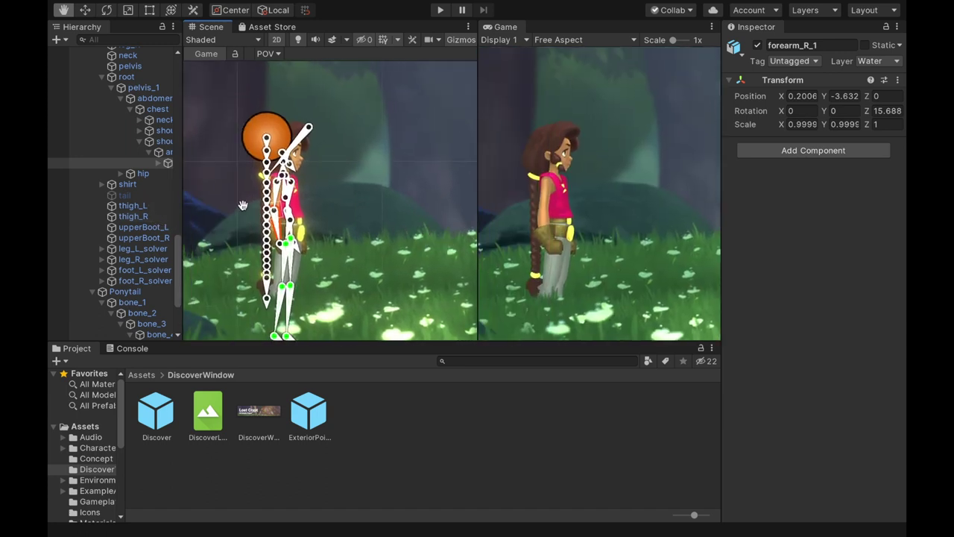
{"action": "left_click_drag", "start_coordinate": [249, 196], "coordinate": [165, 187]}
{"action": "left_click_drag", "start_coordinate": [363, 195], "coordinate": [496, 216]}
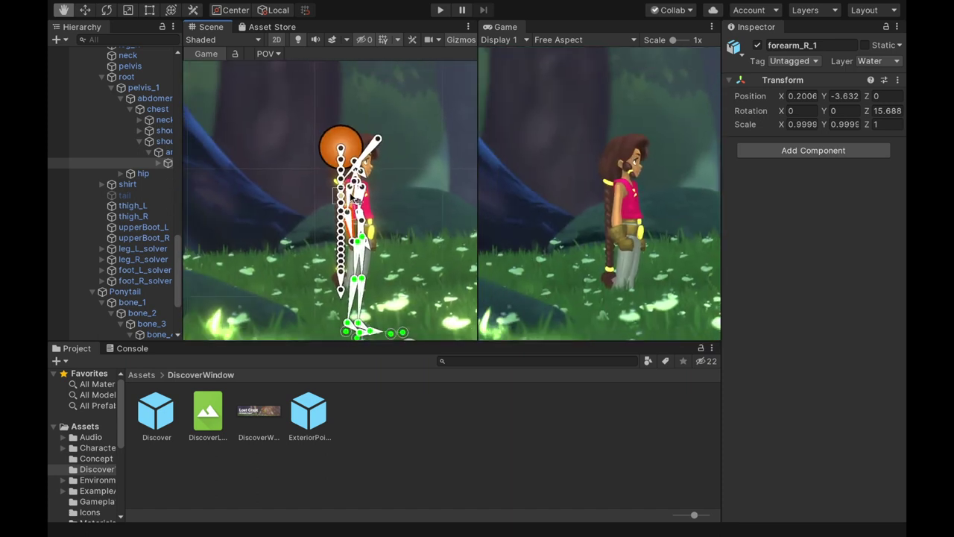
Try rotating the character's chest bone with both views matched, and stop the Game view from following the scene camera.
{"action": "left_click", "coordinate": [350, 195]}
{"action": "left_click", "coordinate": [362, 198]}
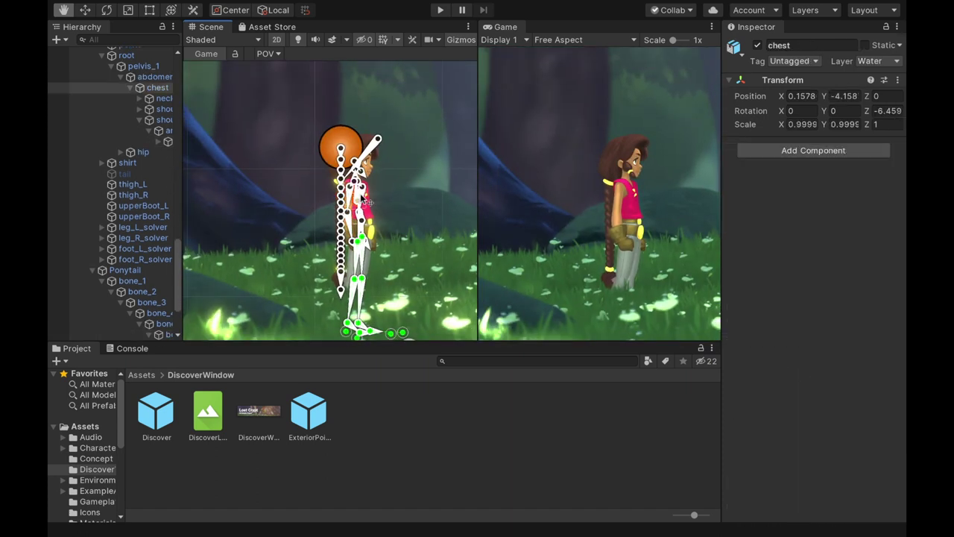
{"action": "left_click", "coordinate": [106, 10]}
{"action": "left_click_drag", "start_coordinate": [407, 190], "coordinate": [424, 220]}
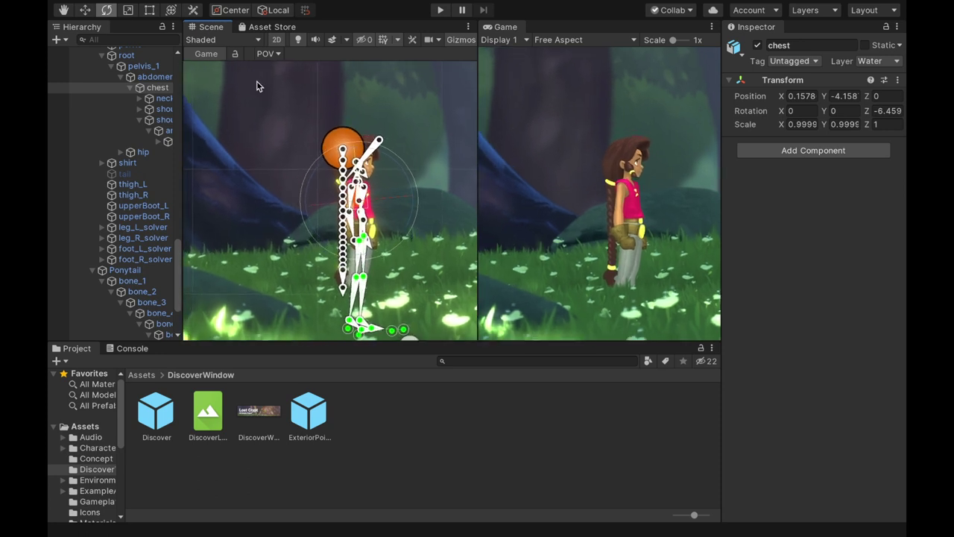
{"action": "left_click", "coordinate": [207, 55]}
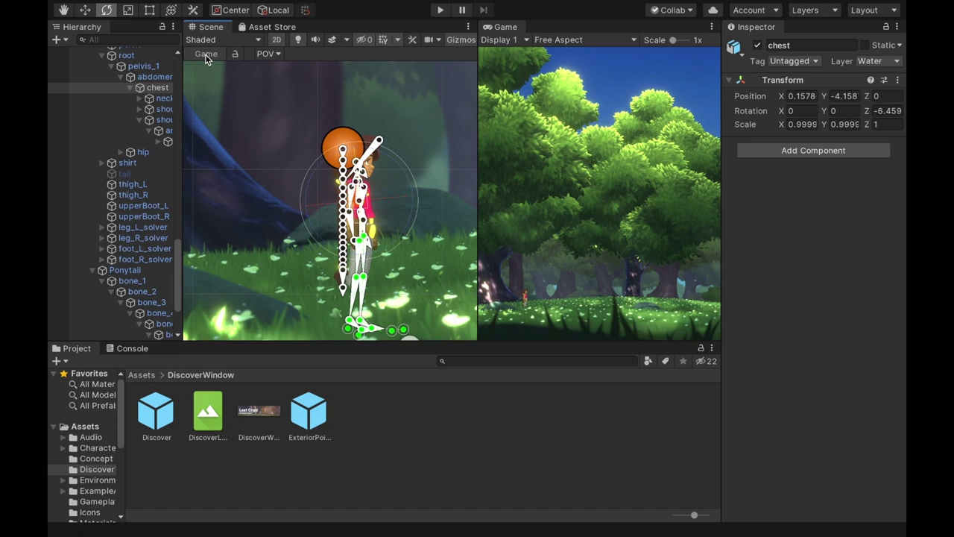
Frame the character in the scene and save this view as a point of view named New POV.
{"action": "scroll", "coordinate": [251, 172], "scroll_direction": "down", "scroll_amount": 5}
{"action": "key", "text": "q"}
{"action": "scroll", "coordinate": [273, 158], "scroll_direction": "down", "scroll_amount": 5}
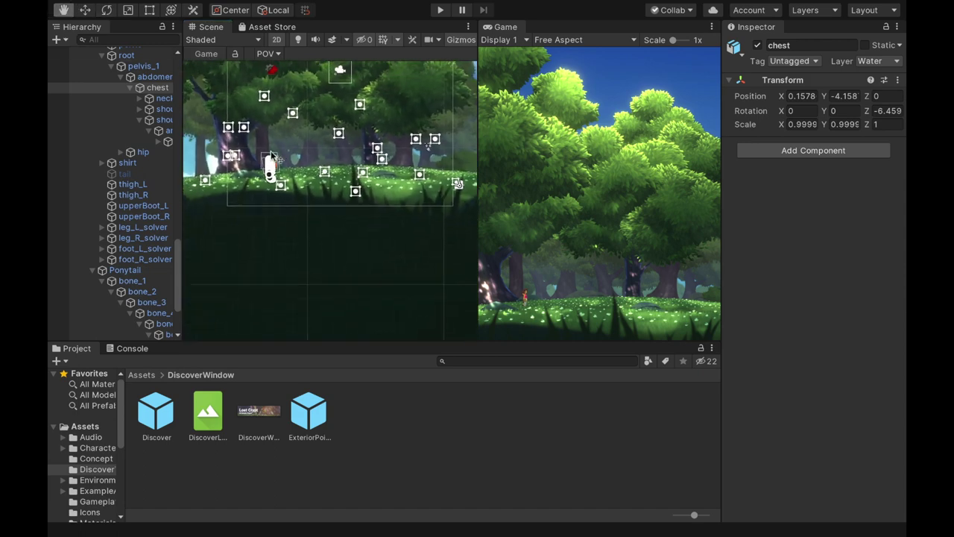
{"action": "scroll", "coordinate": [273, 158], "scroll_direction": "down", "scroll_amount": 2}
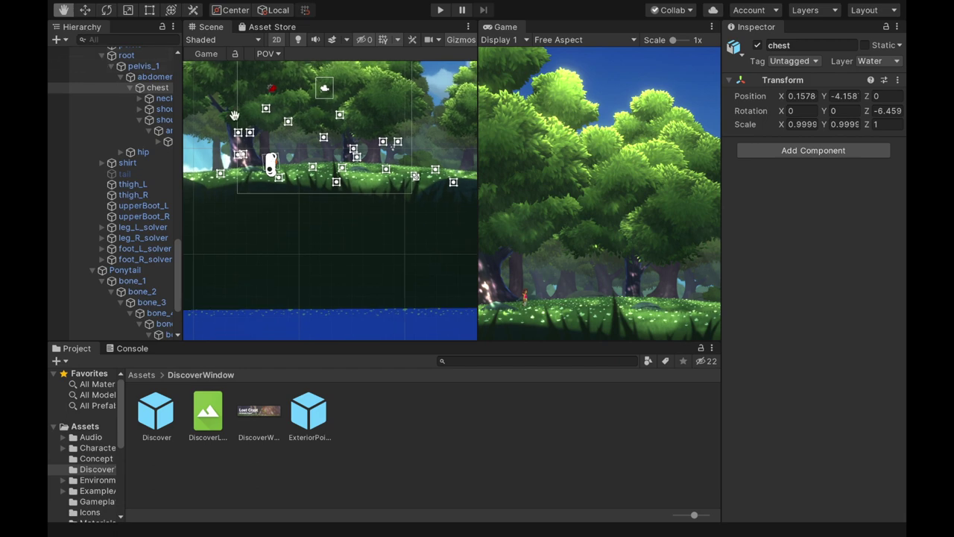
{"action": "left_click_drag", "start_coordinate": [251, 124], "coordinate": [337, 173]}
{"action": "scroll", "coordinate": [337, 173], "scroll_direction": "up", "scroll_amount": 3}
{"action": "scroll", "coordinate": [338, 173], "scroll_direction": "up", "scroll_amount": 2}
{"action": "scroll", "coordinate": [341, 160], "scroll_direction": "up", "scroll_amount": 3}
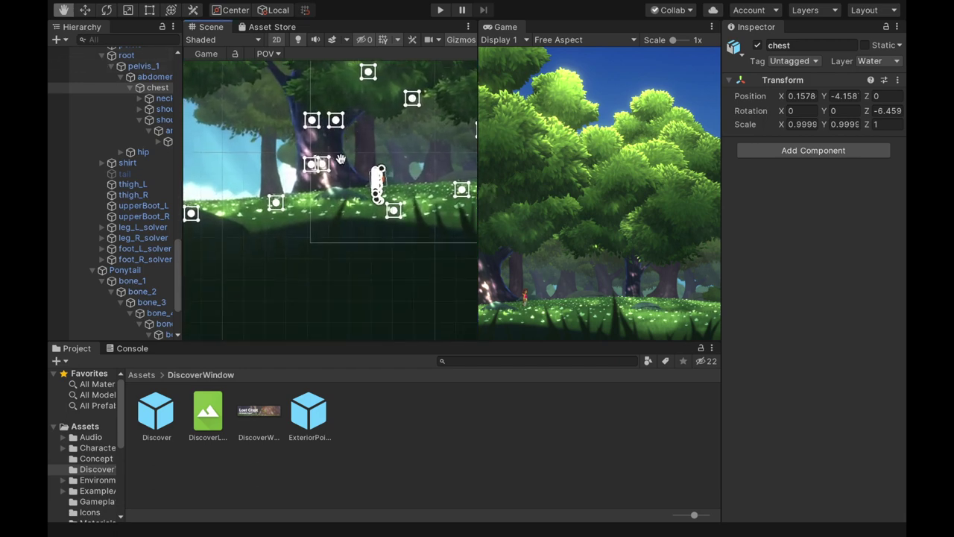
{"action": "scroll", "coordinate": [341, 159], "scroll_direction": "up", "scroll_amount": 1}
{"action": "scroll", "coordinate": [373, 180], "scroll_direction": "up", "scroll_amount": 6}
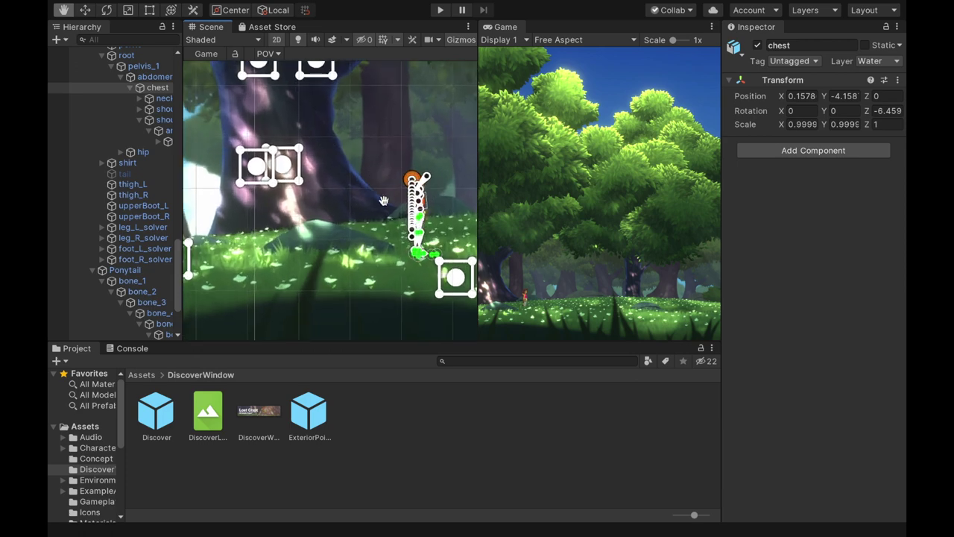
{"action": "left_click_drag", "start_coordinate": [324, 217], "coordinate": [314, 215]}
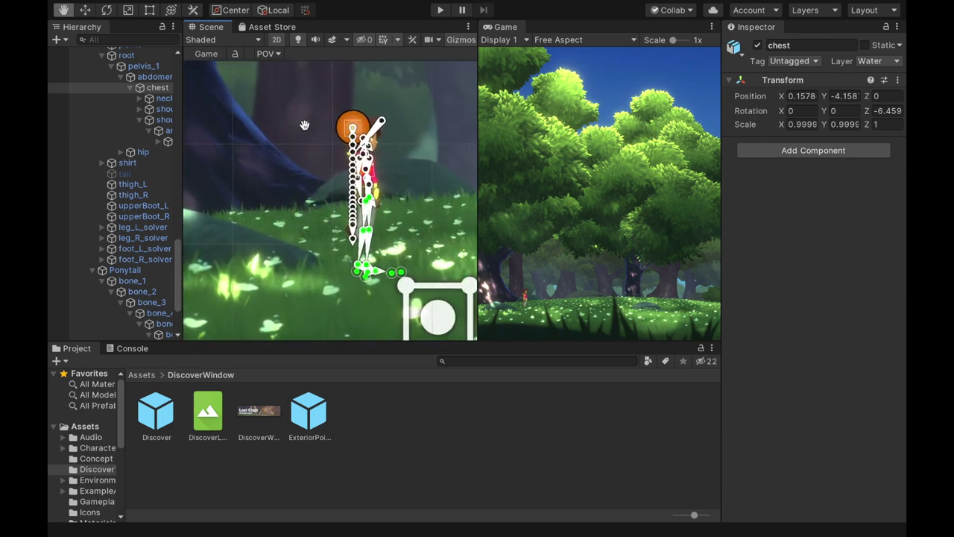
{"action": "scroll", "coordinate": [403, 154], "scroll_direction": "down", "scroll_amount": 8}
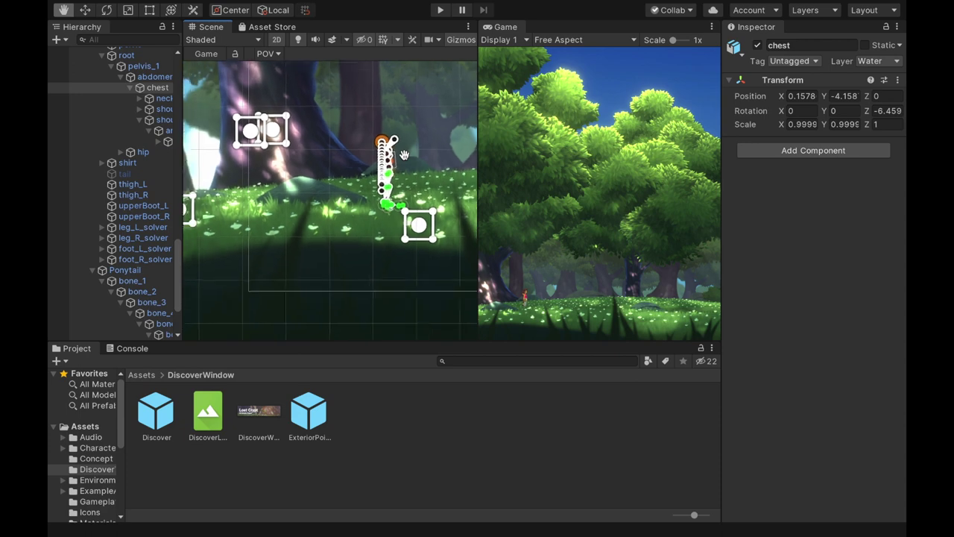
{"action": "scroll", "coordinate": [403, 155], "scroll_direction": "up", "scroll_amount": 5}
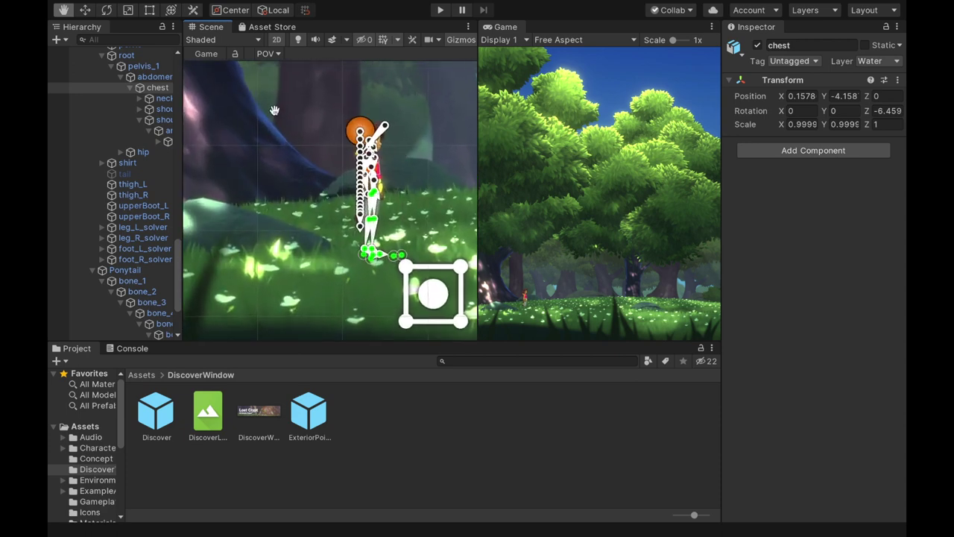
{"action": "left_click", "coordinate": [278, 57]}
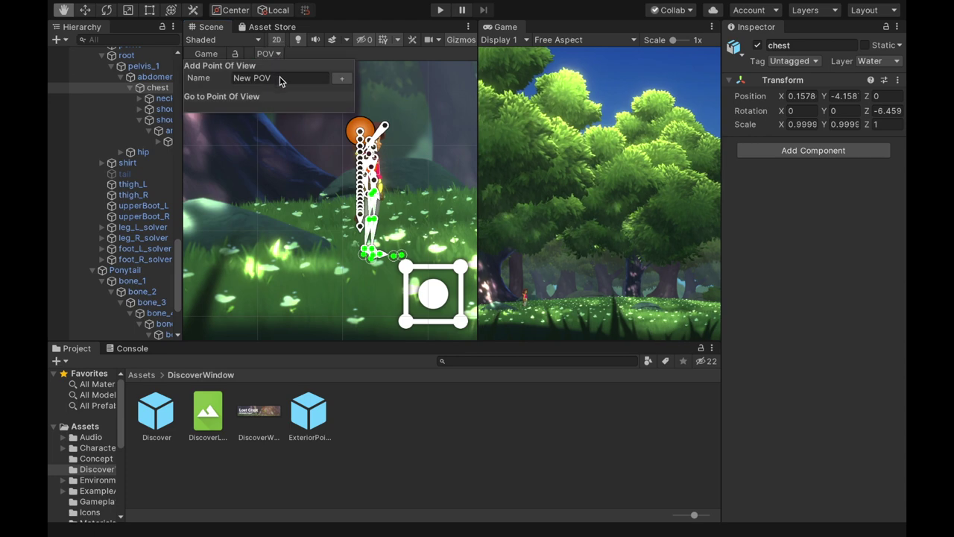
{"action": "left_click", "coordinate": [343, 79]}
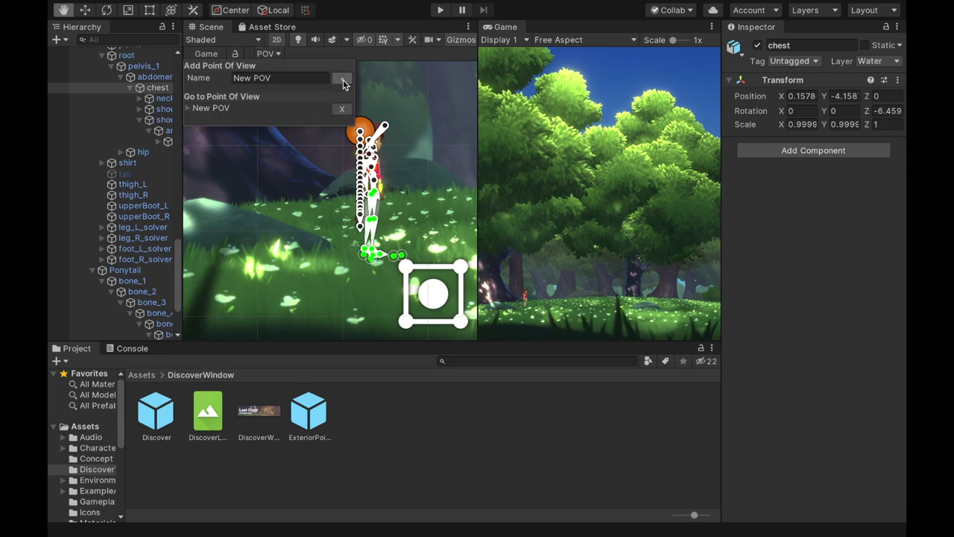
{"action": "left_click", "coordinate": [347, 199]}
Save a second point of view named New POV at the glowing crypt archway, and delete its duplicate entry.
{"action": "scroll", "coordinate": [346, 196], "scroll_direction": "down", "scroll_amount": 7}
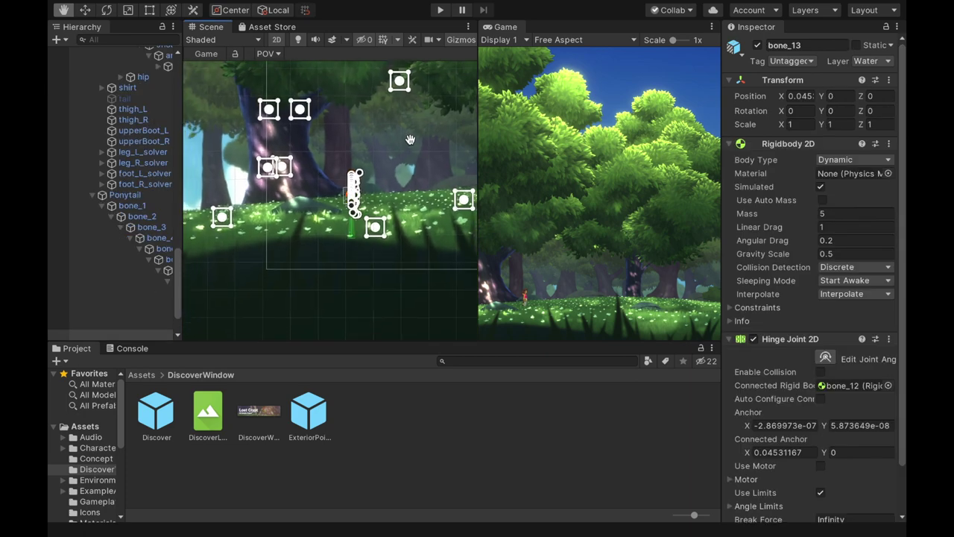
{"action": "left_click_drag", "start_coordinate": [397, 139], "coordinate": [168, 143]}
{"action": "left_click_drag", "start_coordinate": [421, 167], "coordinate": [182, 175]}
{"action": "left_click_drag", "start_coordinate": [378, 171], "coordinate": [200, 137]}
{"action": "left_click_drag", "start_coordinate": [410, 152], "coordinate": [169, 144]}
{"action": "left_click_drag", "start_coordinate": [361, 195], "coordinate": [260, 194]}
{"action": "left_click_drag", "start_coordinate": [398, 198], "coordinate": [280, 236]}
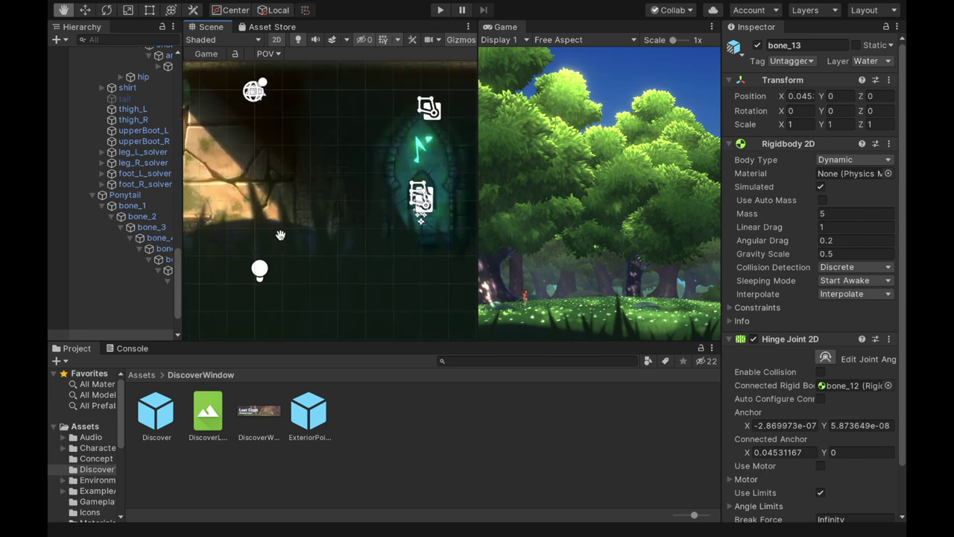
{"action": "left_click_drag", "start_coordinate": [382, 186], "coordinate": [272, 185]}
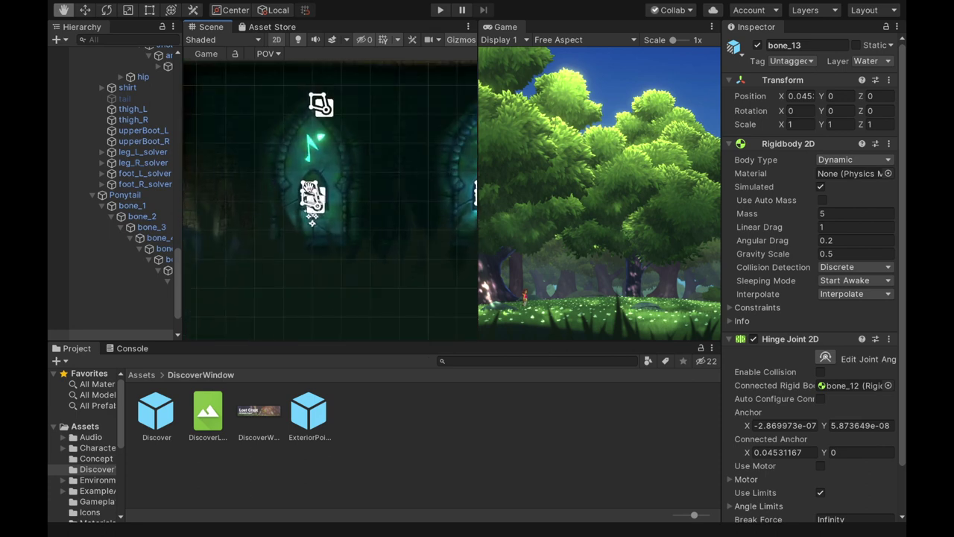
{"action": "left_click", "coordinate": [278, 53]}
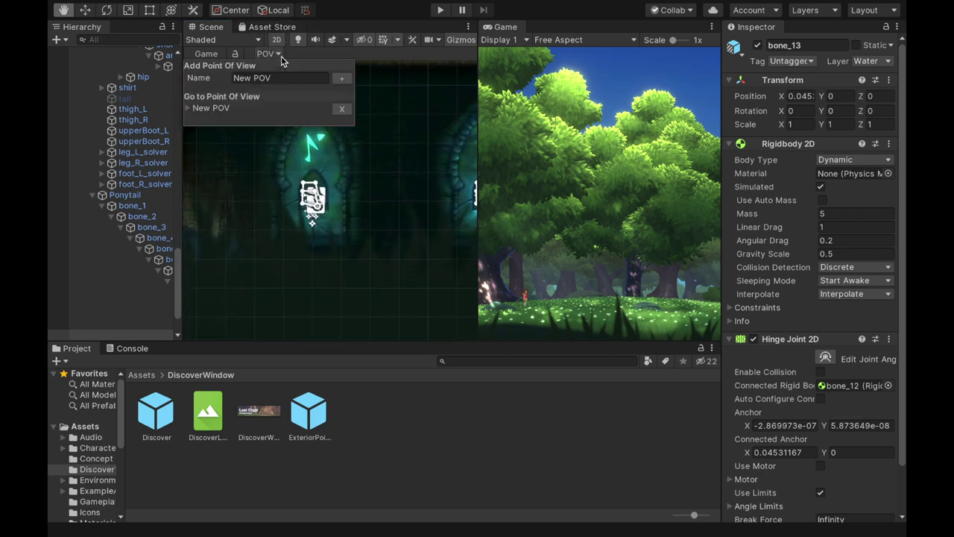
{"action": "left_click", "coordinate": [344, 79]}
{"action": "left_click", "coordinate": [342, 79]}
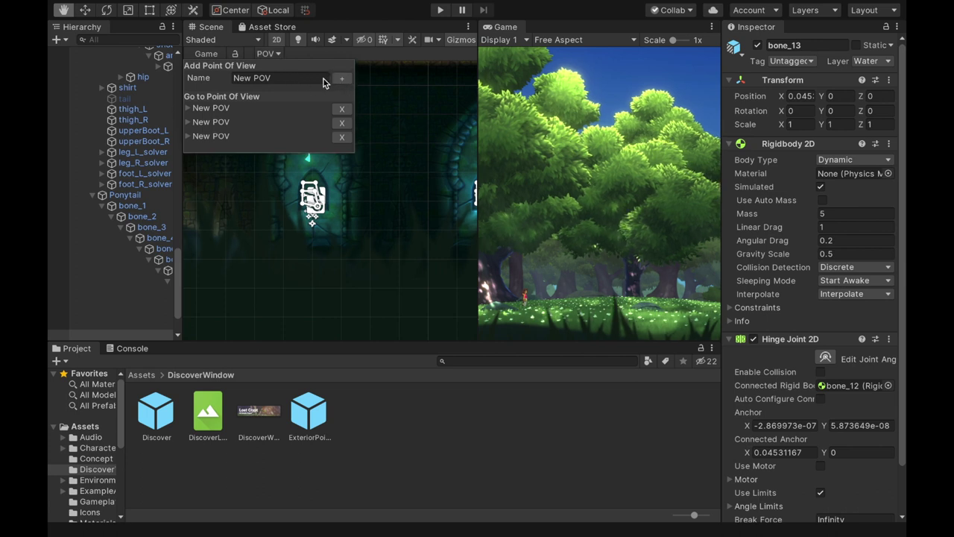
{"action": "left_click", "coordinate": [342, 137]}
{"action": "left_click", "coordinate": [560, 194]}
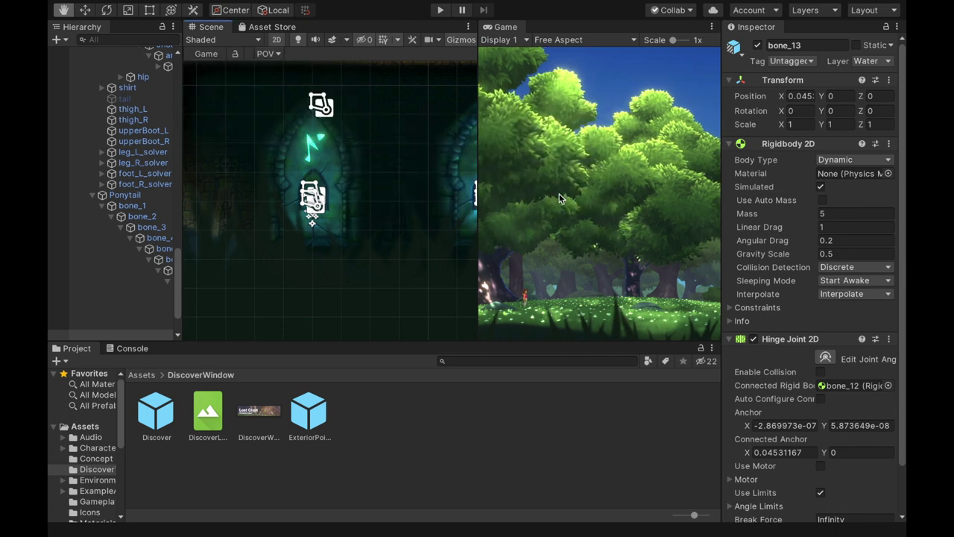
Move the scene view up to the open sky and return to the saved New POV framing the character.
{"action": "scroll", "coordinate": [279, 234], "scroll_direction": "down", "scroll_amount": 5}
{"action": "left_click_drag", "start_coordinate": [262, 212], "coordinate": [375, 265]}
{"action": "left_click_drag", "start_coordinate": [243, 124], "coordinate": [346, 235]}
{"action": "left_click_drag", "start_coordinate": [264, 164], "coordinate": [389, 217]}
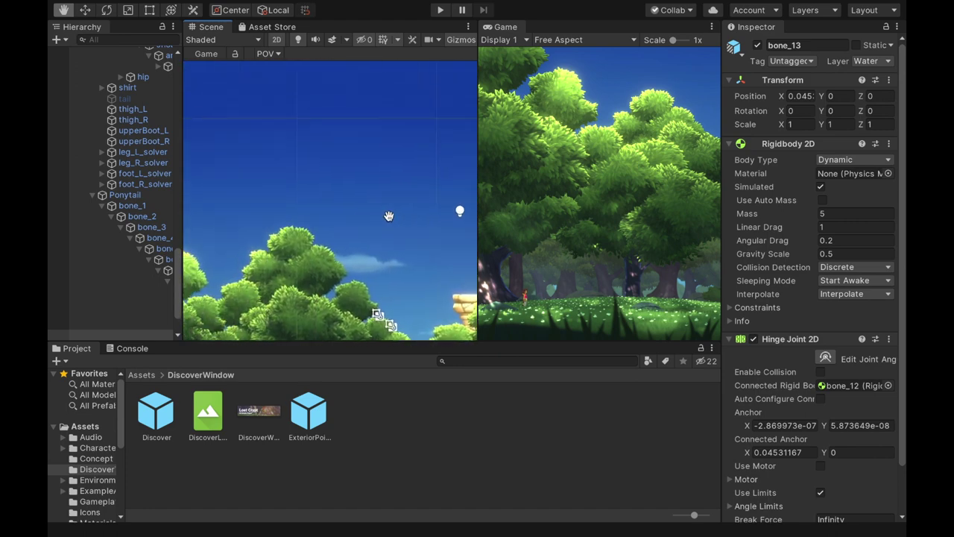
{"action": "left_click", "coordinate": [274, 54]}
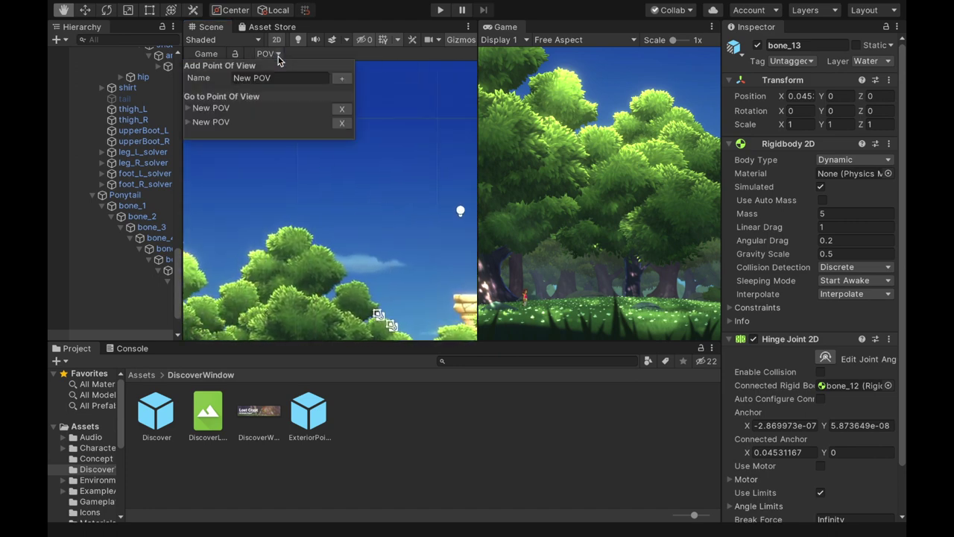
{"action": "left_click", "coordinate": [216, 110]}
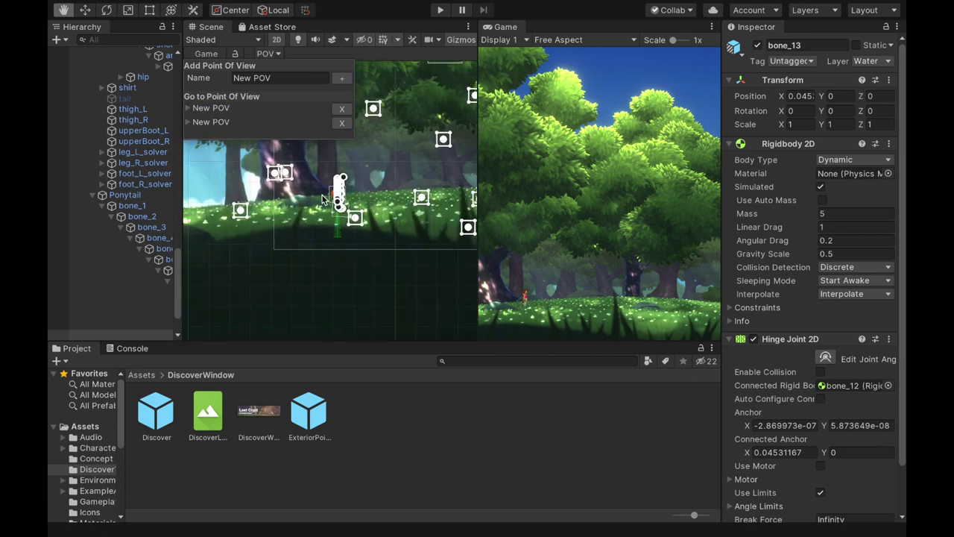
{"action": "scroll", "coordinate": [316, 191], "scroll_direction": "up", "scroll_amount": 5}
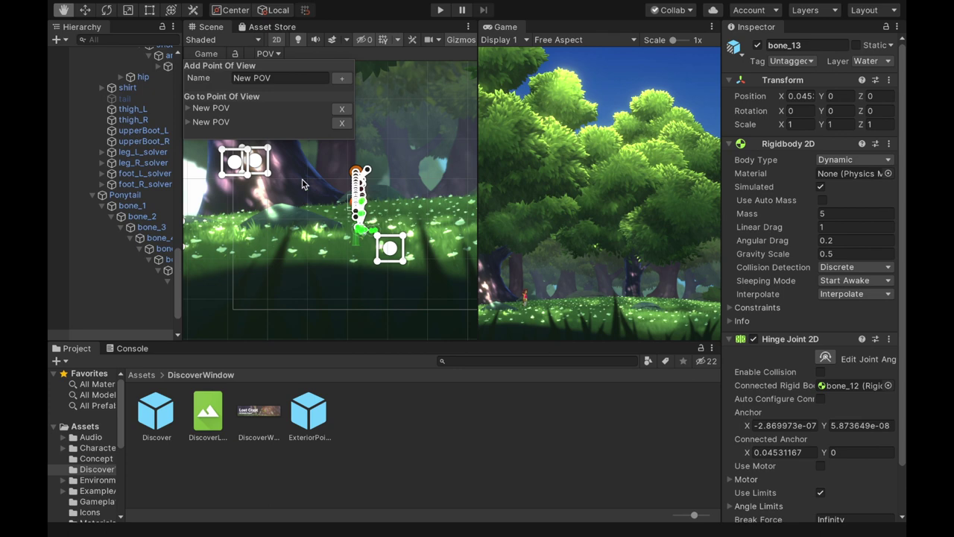
Make the Game view follow the scene camera again and look along the forest beyond the character.
{"action": "left_click", "coordinate": [212, 55]}
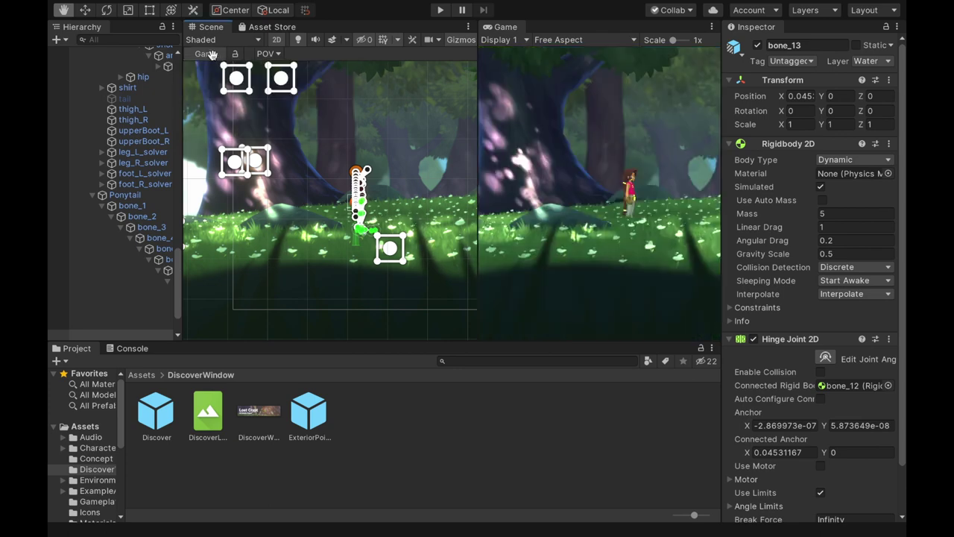
{"action": "scroll", "coordinate": [341, 206], "scroll_direction": "down", "scroll_amount": 10}
{"action": "left_click_drag", "start_coordinate": [442, 205], "coordinate": [320, 214]}
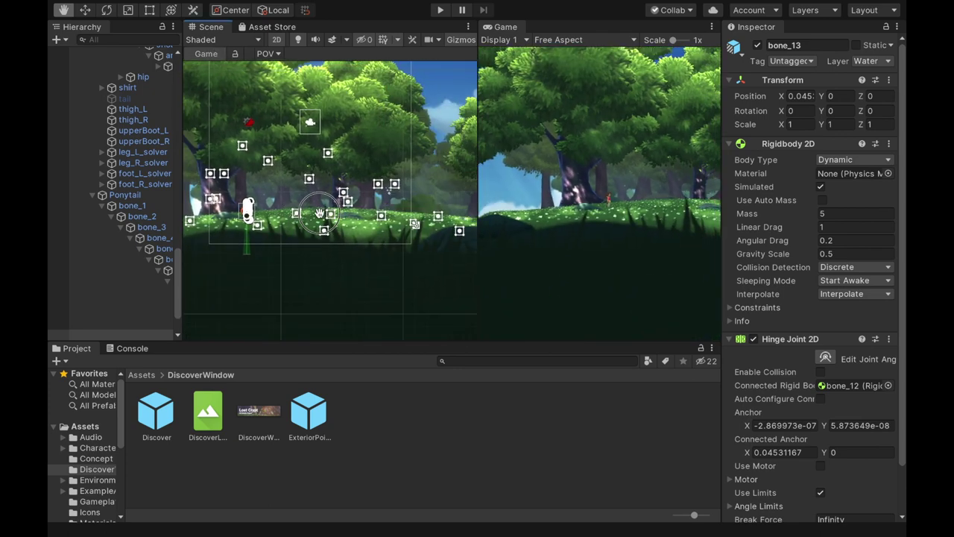
{"action": "scroll", "coordinate": [319, 214], "scroll_direction": "up", "scroll_amount": 3}
{"action": "scroll", "coordinate": [345, 217], "scroll_direction": "up", "scroll_amount": 2}
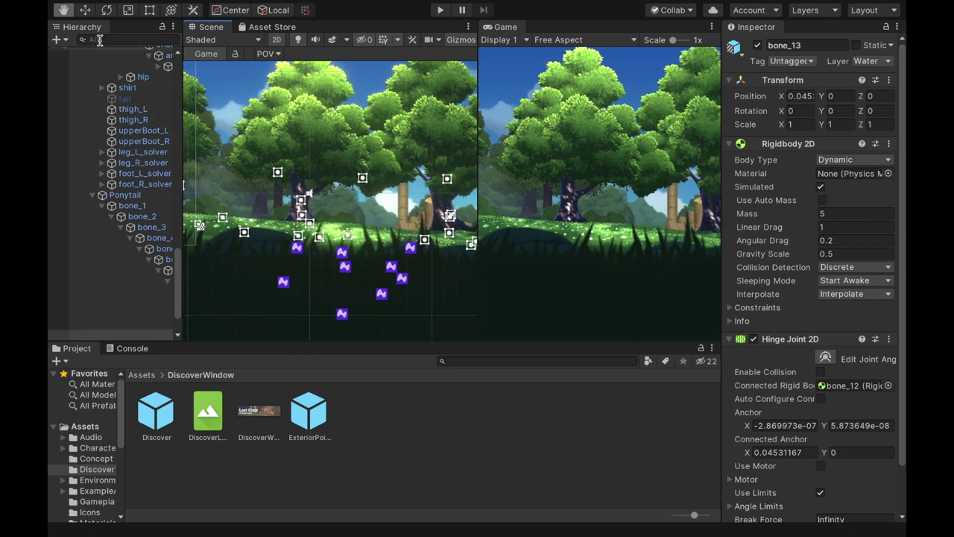
Select the first environment group under Middle and move it up to X 2.47, Y 7.07.
{"action": "key", "text": "w"}
{"action": "left_click", "coordinate": [343, 257]}
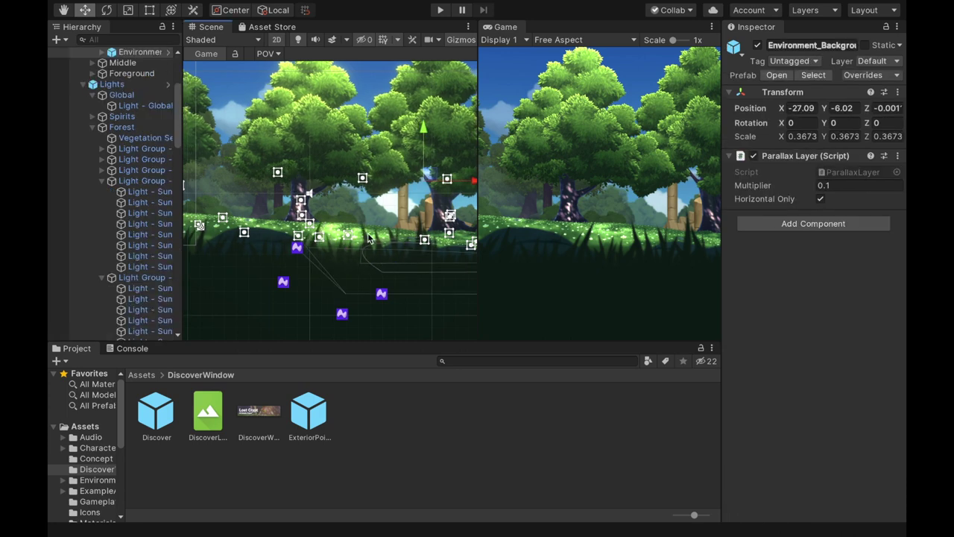
{"action": "scroll", "coordinate": [368, 237], "scroll_direction": "up", "scroll_amount": 3}
{"action": "left_click", "coordinate": [280, 250]}
{"action": "scroll", "coordinate": [368, 248], "scroll_direction": "down", "scroll_amount": 6}
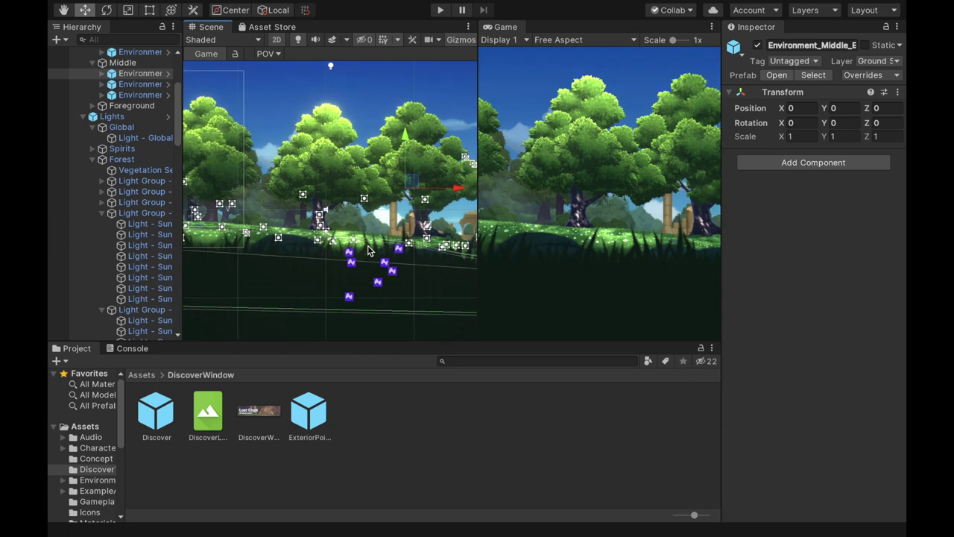
{"action": "left_click_drag", "start_coordinate": [410, 182], "coordinate": [426, 138]}
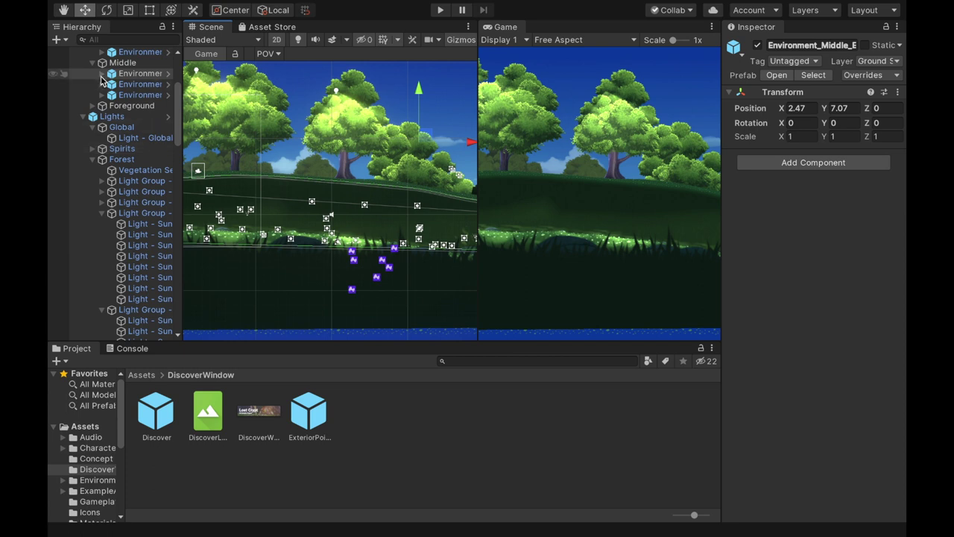
Edit the spline of the group's SpriteShape - Grass and pull its middle top point up into a steep peak.
{"action": "left_click", "coordinate": [101, 74]}
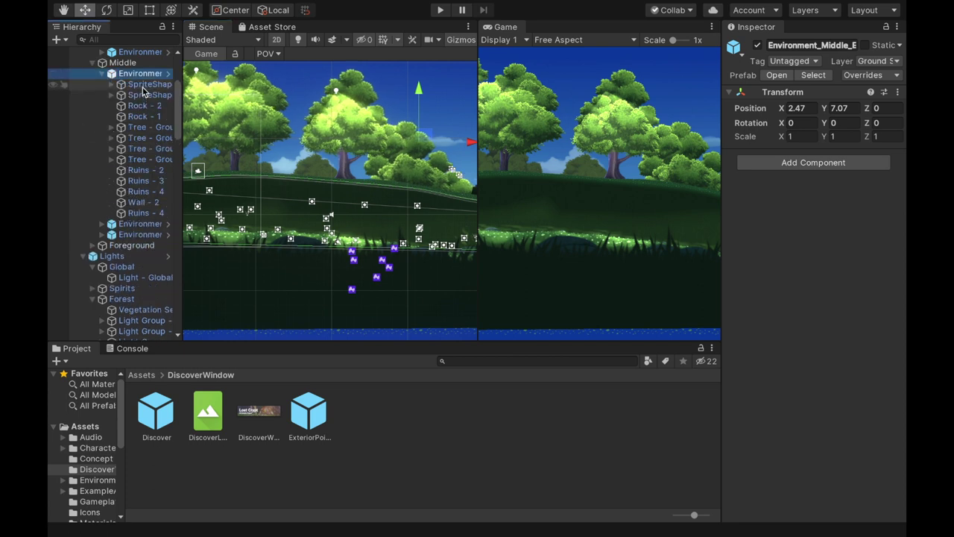
{"action": "left_click", "coordinate": [145, 86]}
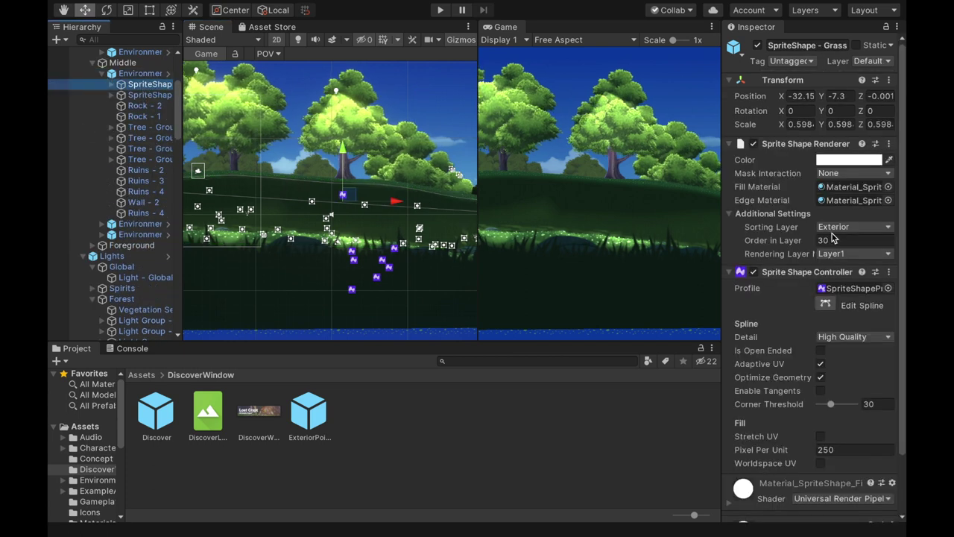
{"action": "left_click", "coordinate": [825, 305]}
{"action": "left_click_drag", "start_coordinate": [349, 187], "coordinate": [346, 129]}
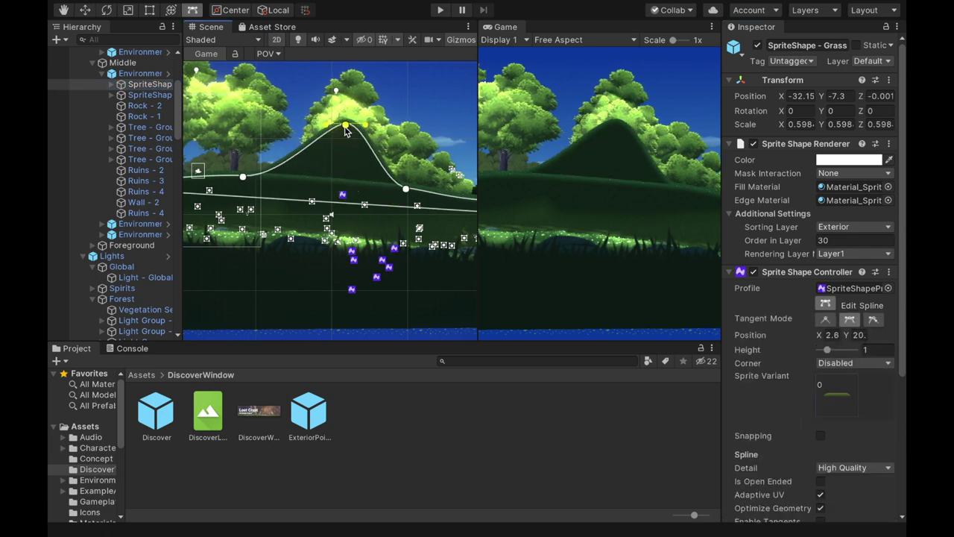
Reshape the grass hill into a broader, flatter crest by repositioning the peak point and its two neighbouring spline points.
{"action": "left_click_drag", "start_coordinate": [243, 177], "coordinate": [252, 157]}
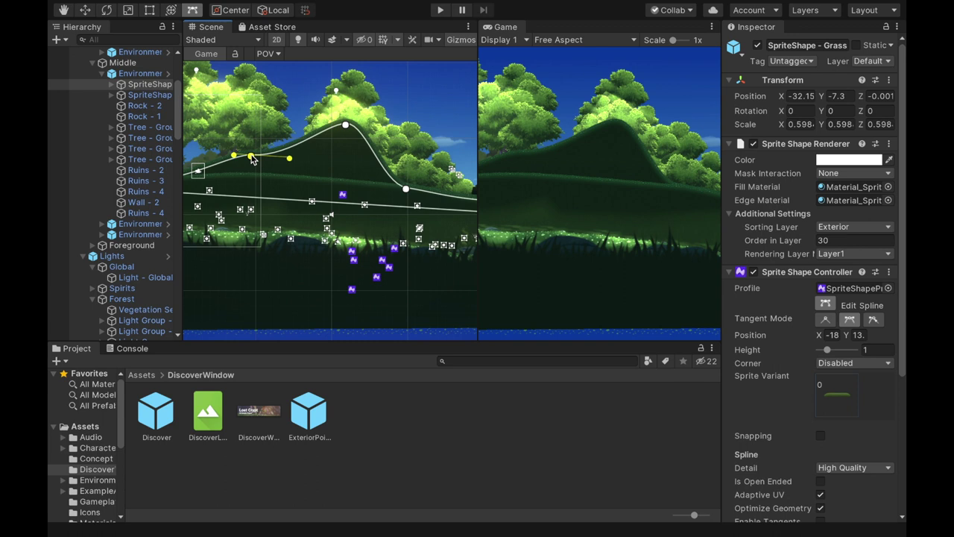
{"action": "left_click_drag", "start_coordinate": [345, 125], "coordinate": [339, 150]}
{"action": "left_click_drag", "start_coordinate": [404, 186], "coordinate": [415, 165]}
{"action": "mouse_move", "coordinate": [255, 159]}
{"action": "left_mouse_down"}
{"action": "mouse_move", "coordinate": [268, 163]}
{"action": "mouse_move", "coordinate": [267, 144]}
{"action": "left_mouse_up"}
{"action": "left_click_drag", "start_coordinate": [339, 151], "coordinate": [341, 152]}
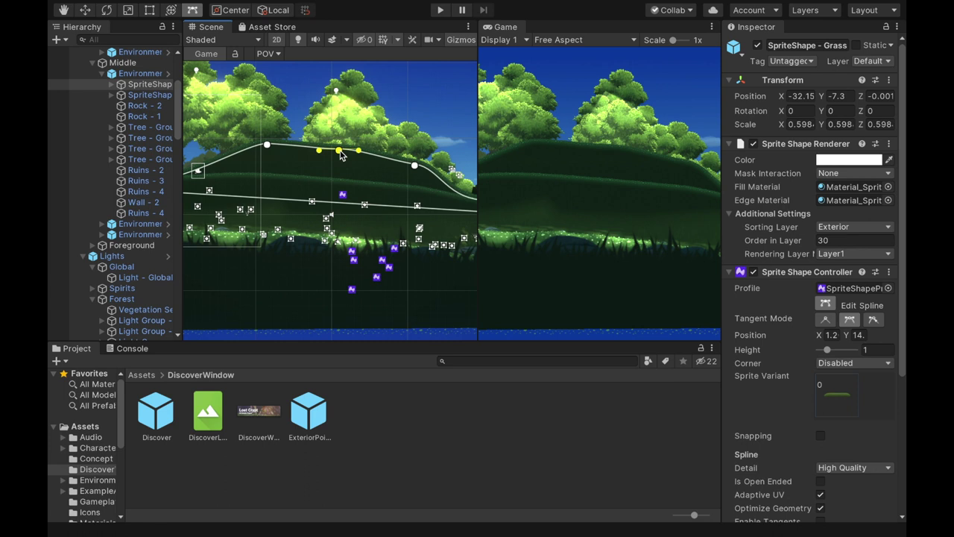
{"action": "left_click_drag", "start_coordinate": [414, 165], "coordinate": [403, 173]}
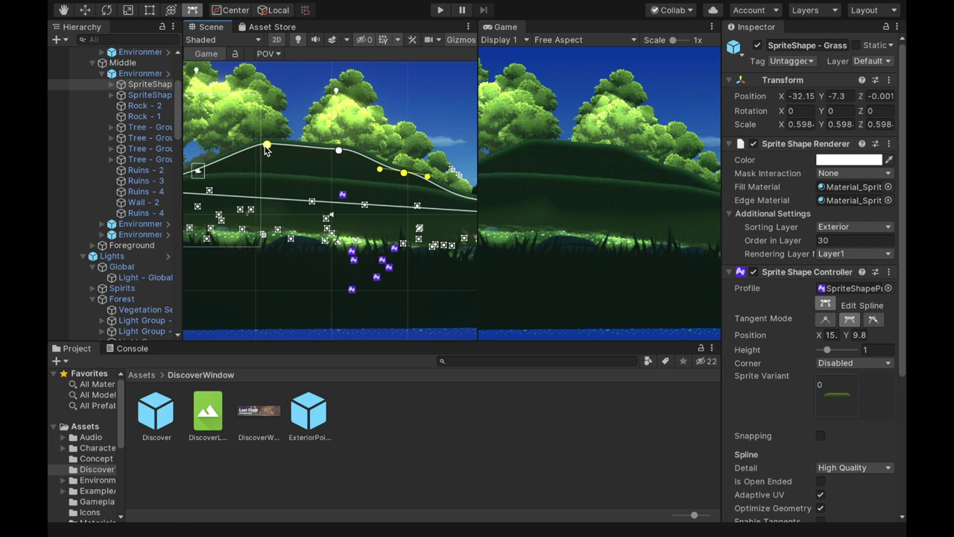
{"action": "left_click_drag", "start_coordinate": [266, 144], "coordinate": [276, 151]}
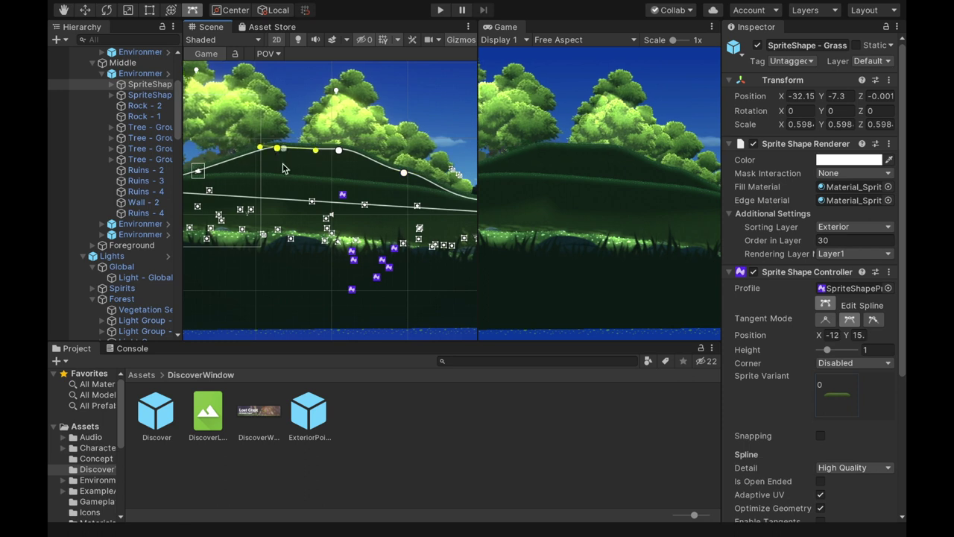
Undo the grass spline edits and the move of the middle environment group.
{"action": "key", "text": "ctrl+z"}
{"action": "key", "text": "ctrl+z"}
{"action": "key", "text": "ctrl+z"}
{"action": "key", "text": "ctrl+z"}
{"action": "key", "text": "ctrl+z"}
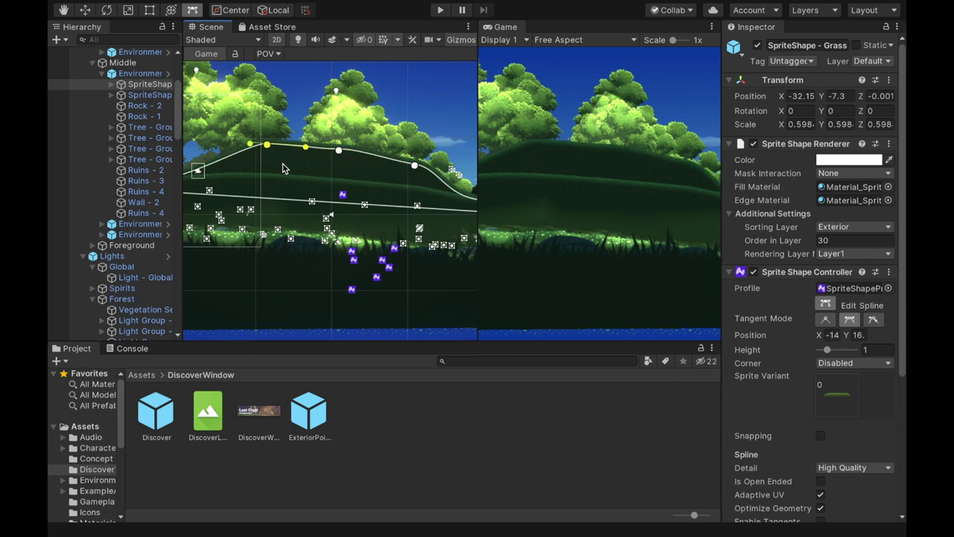
{"action": "key", "text": "ctrl+z"}
{"action": "key", "text": "ctrl+z"}
{"action": "key", "text": "ctrl+z"}
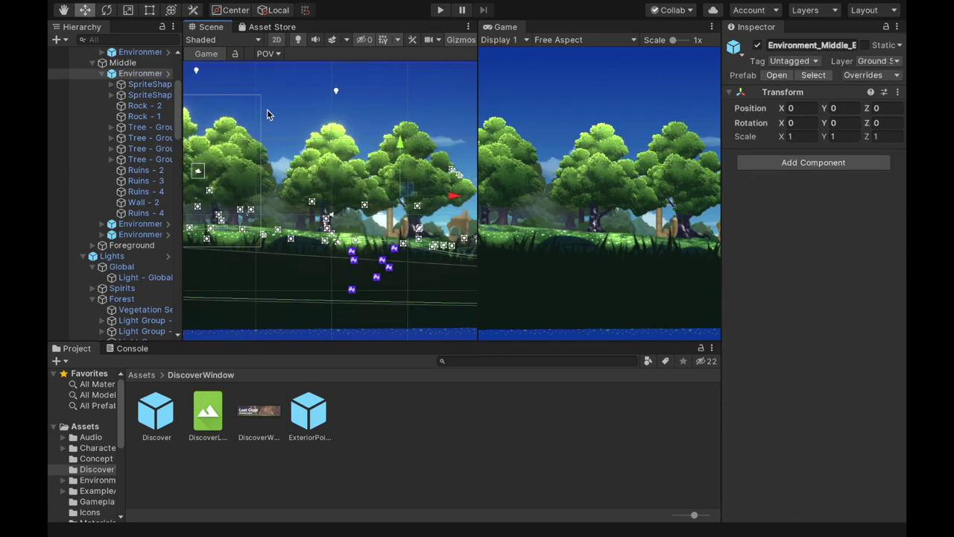
Survey the scene across to the stone ruins above the glowing crypt archways, comparing the Scene and Game views.
{"action": "left_click", "coordinate": [64, 11]}
{"action": "left_click_drag", "start_coordinate": [283, 262], "coordinate": [257, 235]}
{"action": "left_click_drag", "start_coordinate": [419, 200], "coordinate": [277, 197]}
{"action": "left_click_drag", "start_coordinate": [416, 215], "coordinate": [334, 208]}
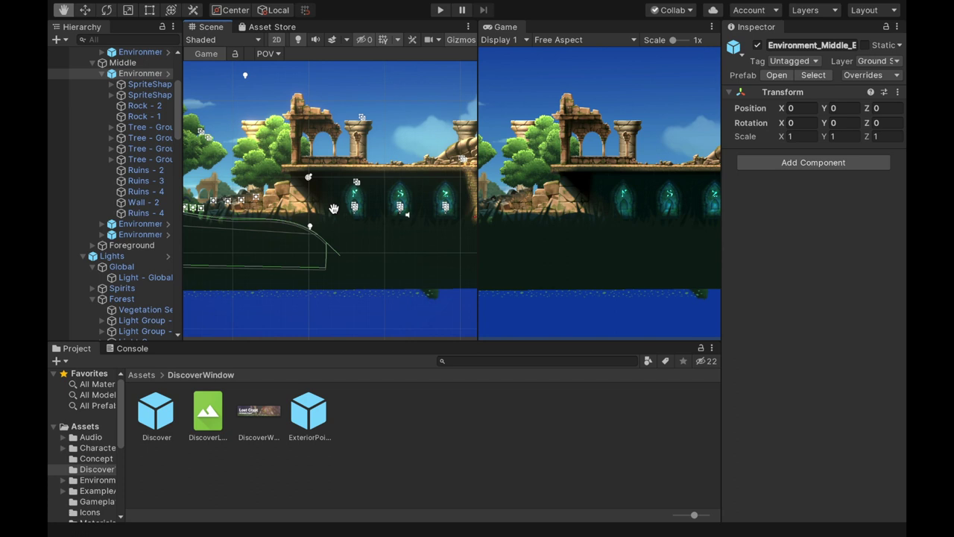
View the Lost Crypt - 2D Sample Project page in the Asset Store, and return to the forest area around the character.
{"action": "left_click", "coordinate": [275, 26]}
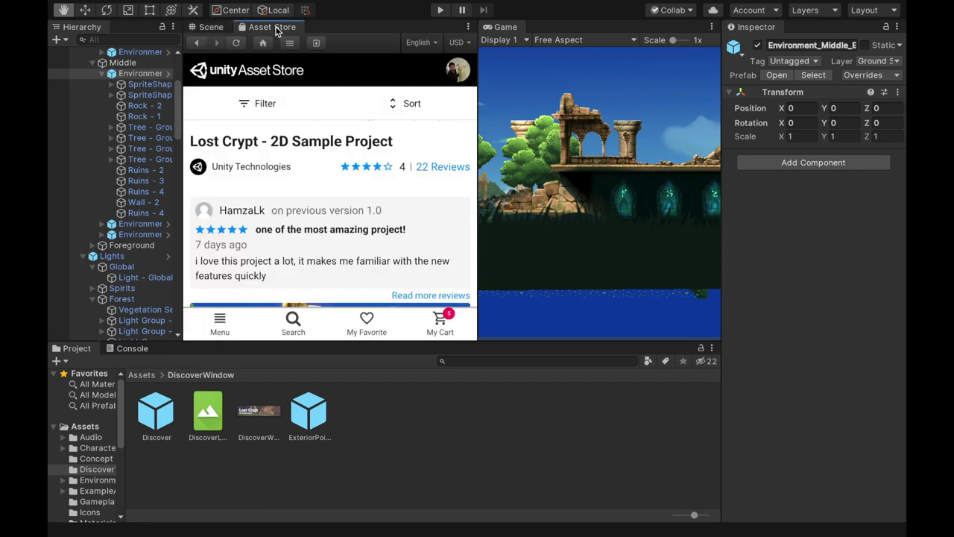
{"action": "left_click", "coordinate": [211, 27]}
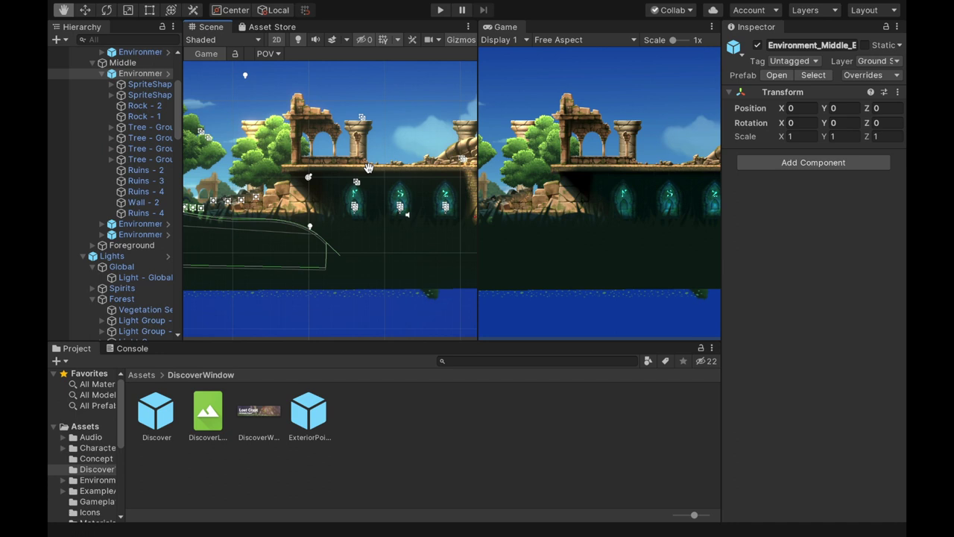
{"action": "left_click_drag", "start_coordinate": [242, 198], "coordinate": [377, 204]}
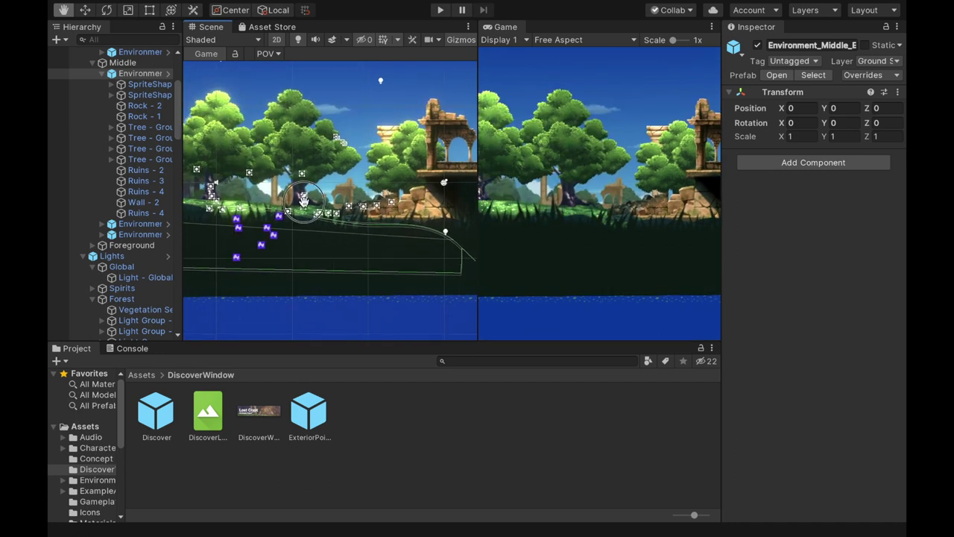
{"action": "left_click_drag", "start_coordinate": [304, 201], "coordinate": [416, 208]}
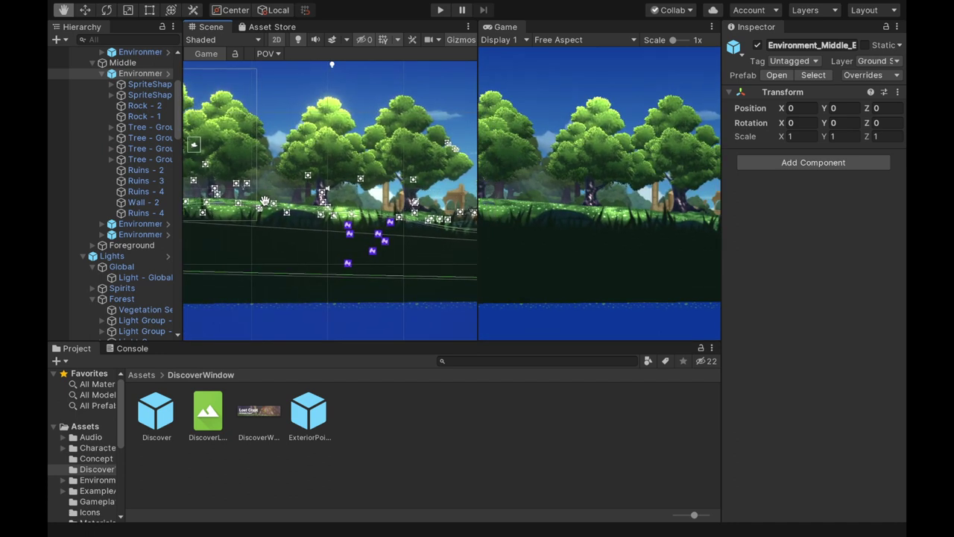
{"action": "left_click", "coordinate": [216, 198]}
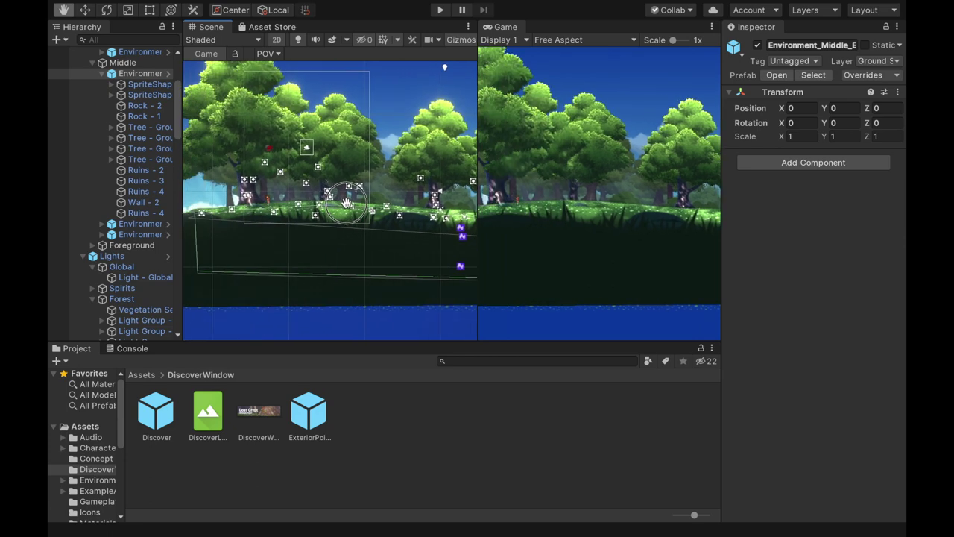